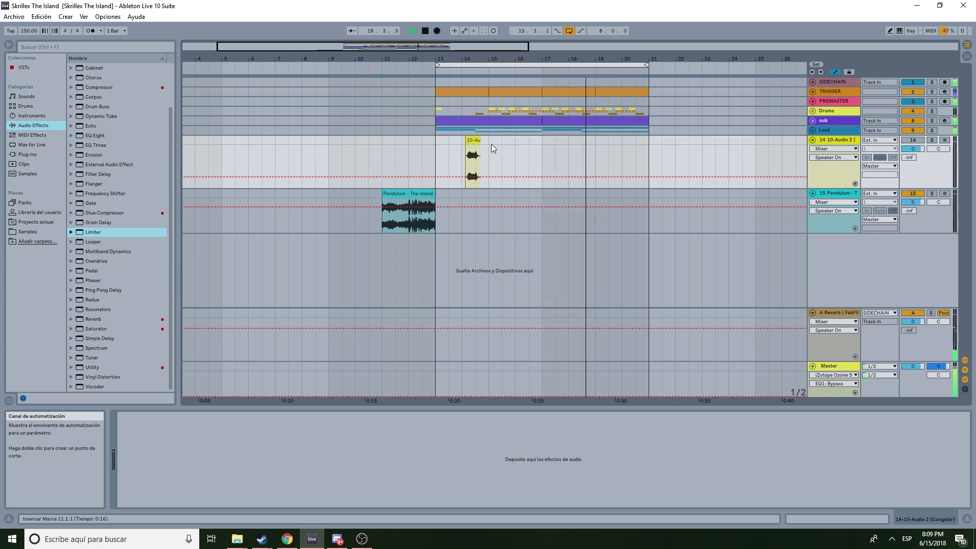
- Disable the arrangement loop and start playback
left_click(573, 31)
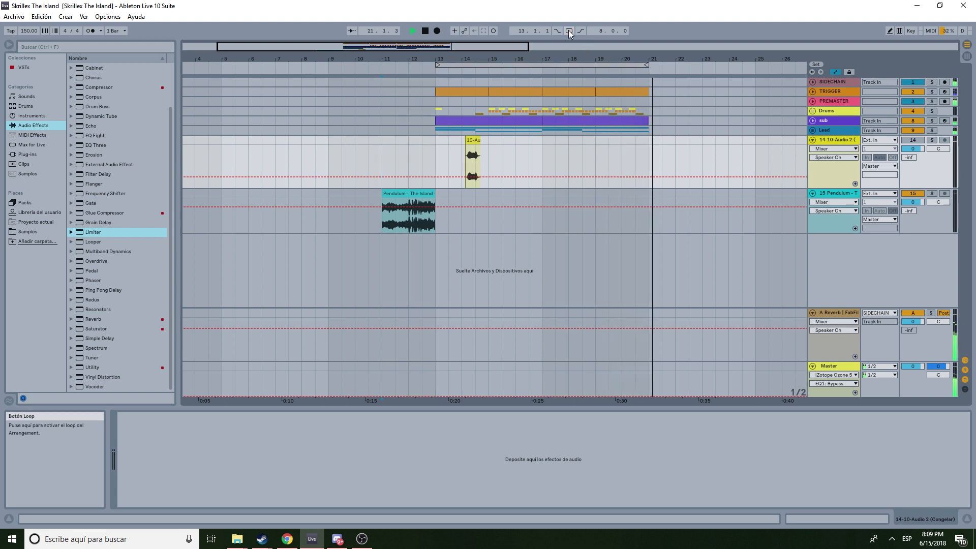
key("space")
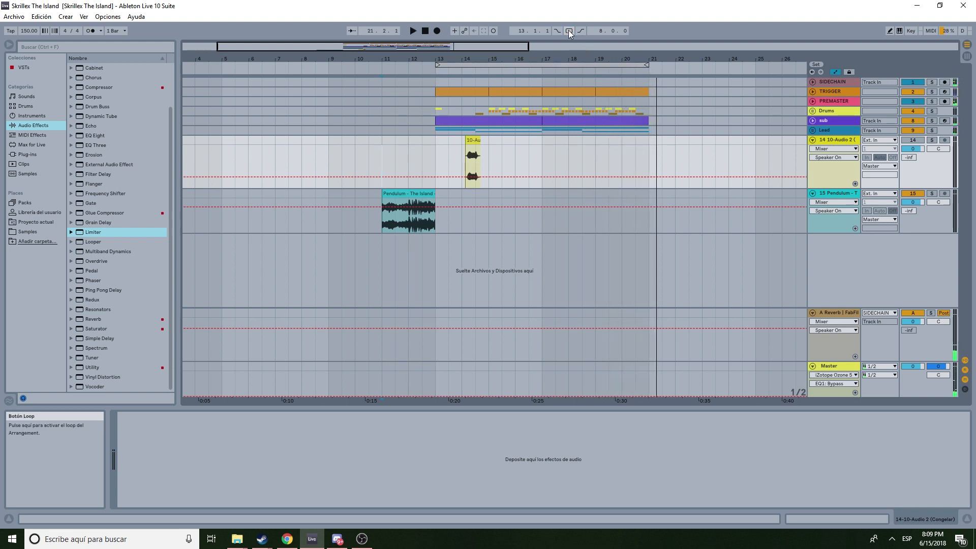
- Solo the 14 10-Audio track, stop playback and select its short frozen clip
left_click(932, 140)
left_click(473, 141)
key("space")
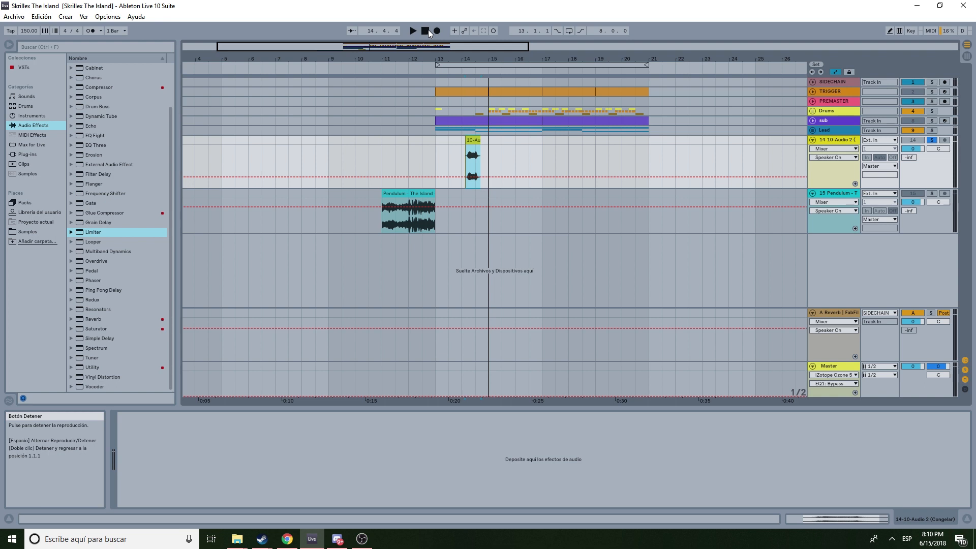
left_click(474, 141)
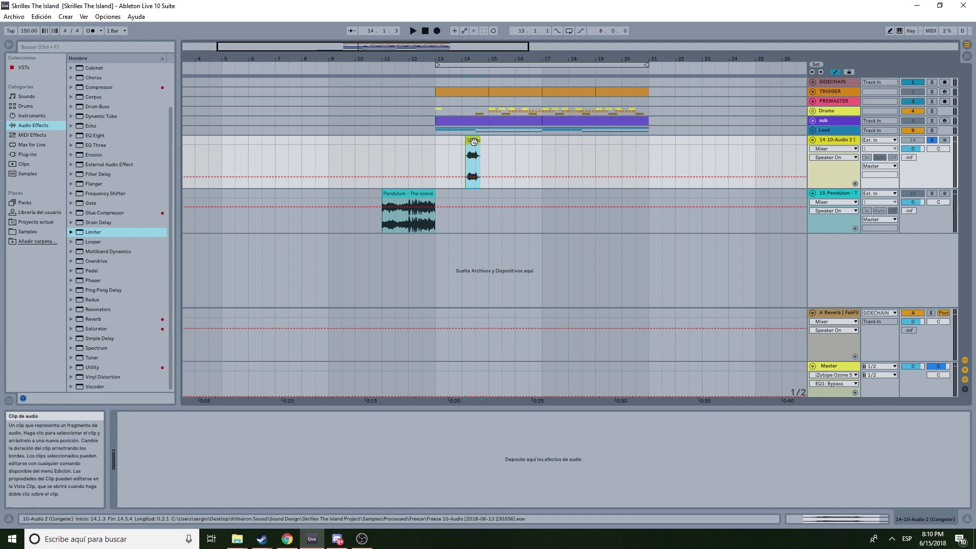
- Expand the Drums and Lead group tracks and unsolo the 14 10-Audio track
left_click(812, 110)
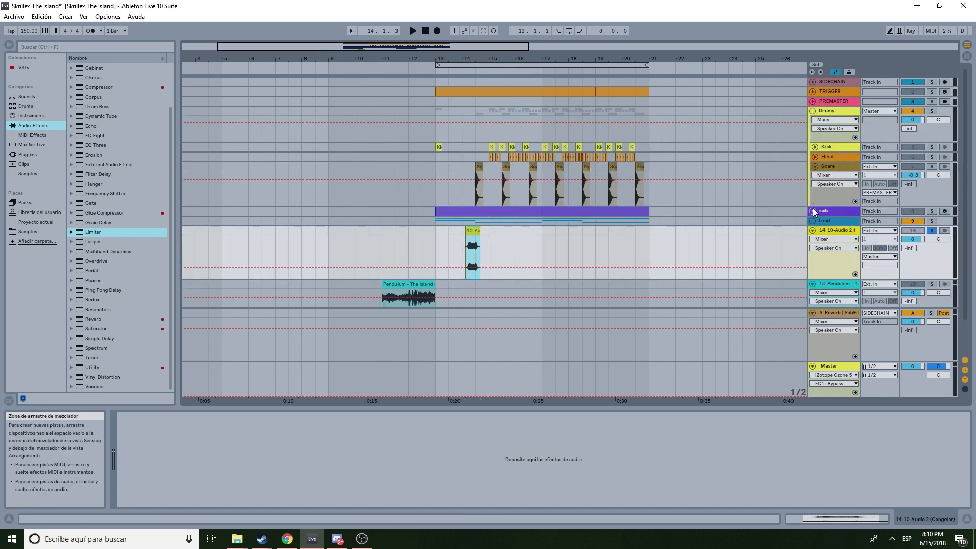
left_click(813, 222)
scroll(722, 229, "down", 5)
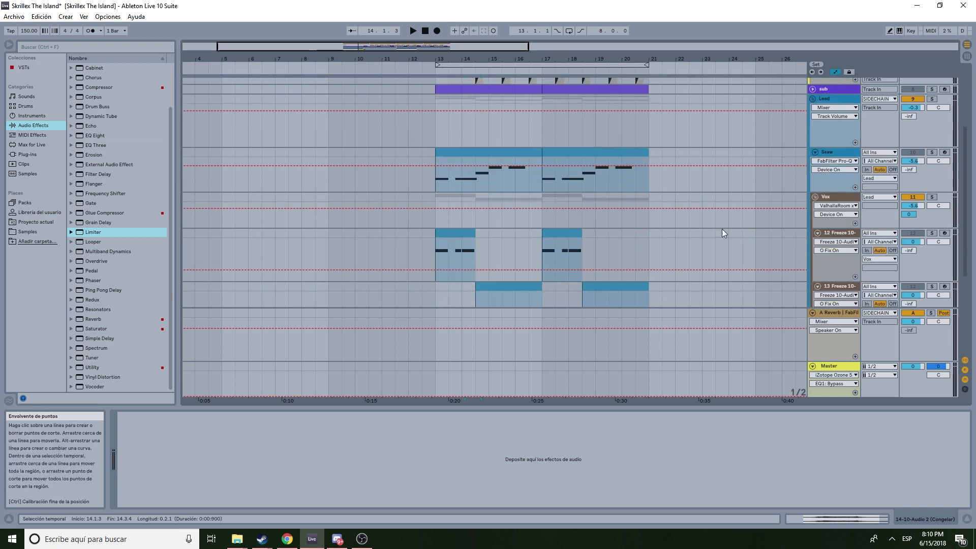
scroll(854, 204, "down", 2)
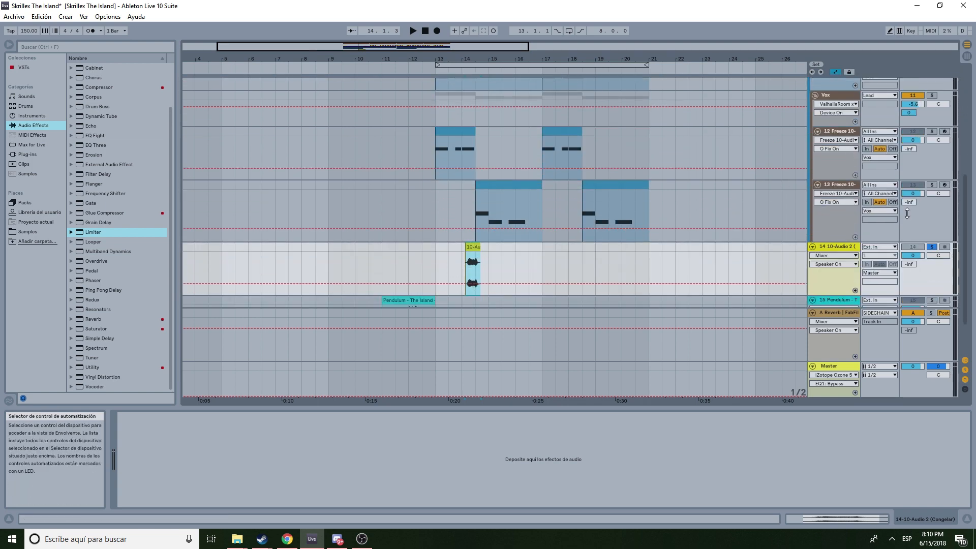
left_click(931, 247)
- Select the 12 Freeze 10-Audio track and view the Sample tab of its Sampler
left_click(833, 188)
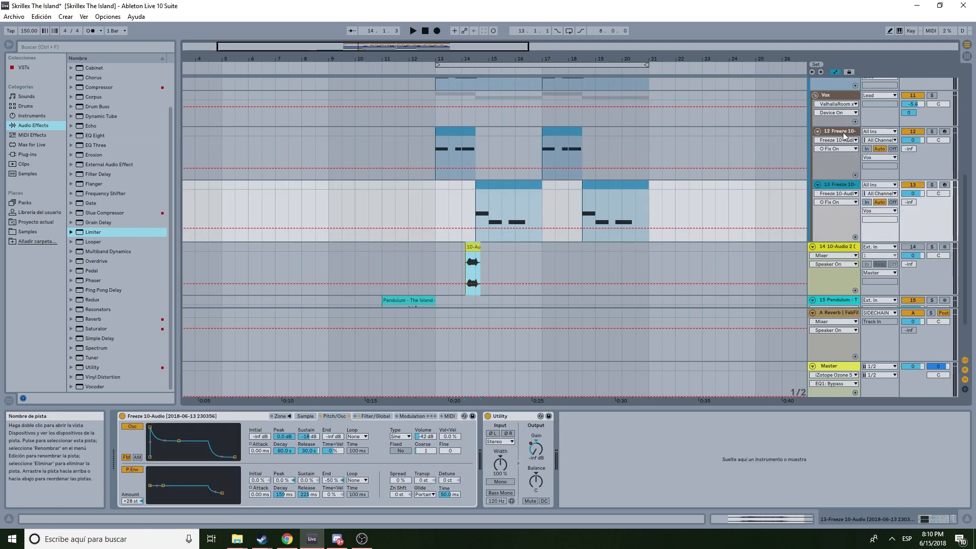
left_click(843, 132)
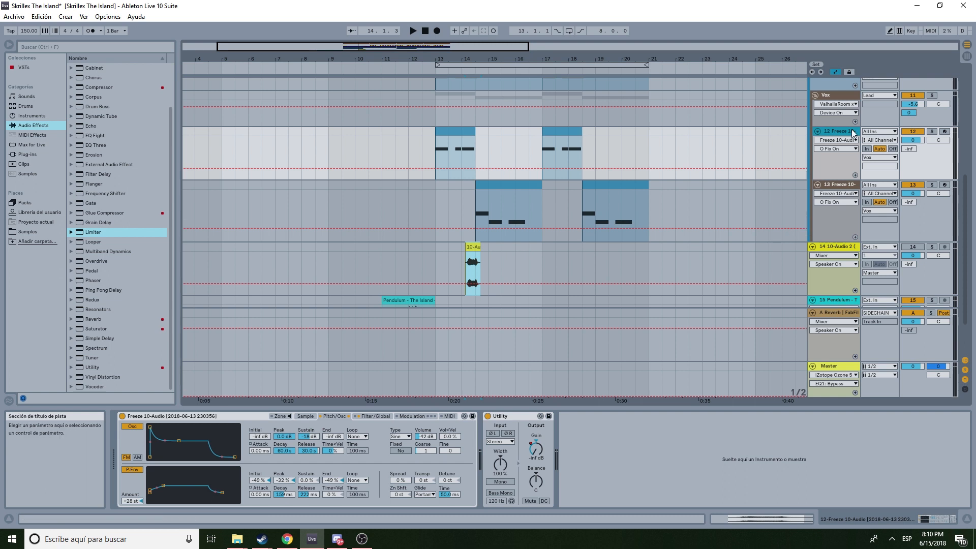
scroll(701, 207, "up", 4)
scroll(496, 207, "up", 1)
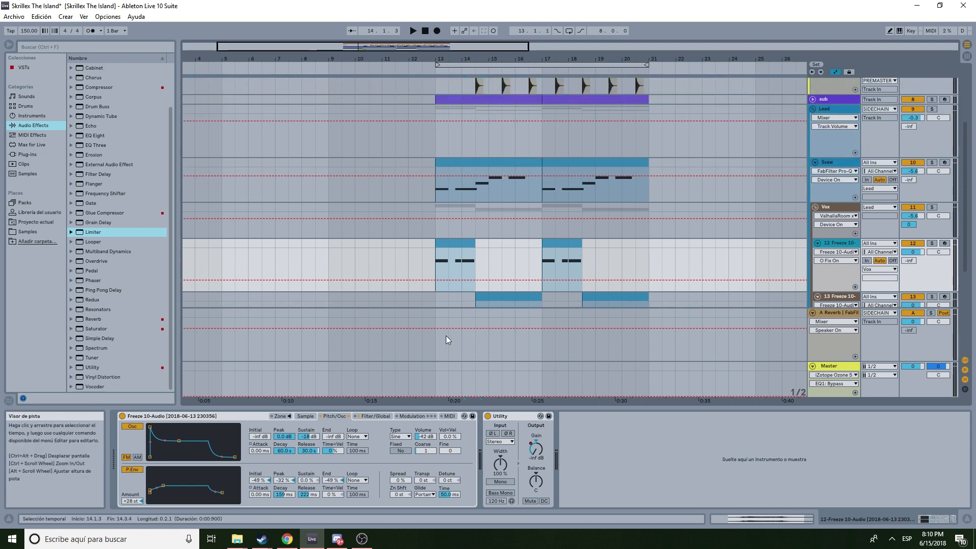
left_click(305, 415)
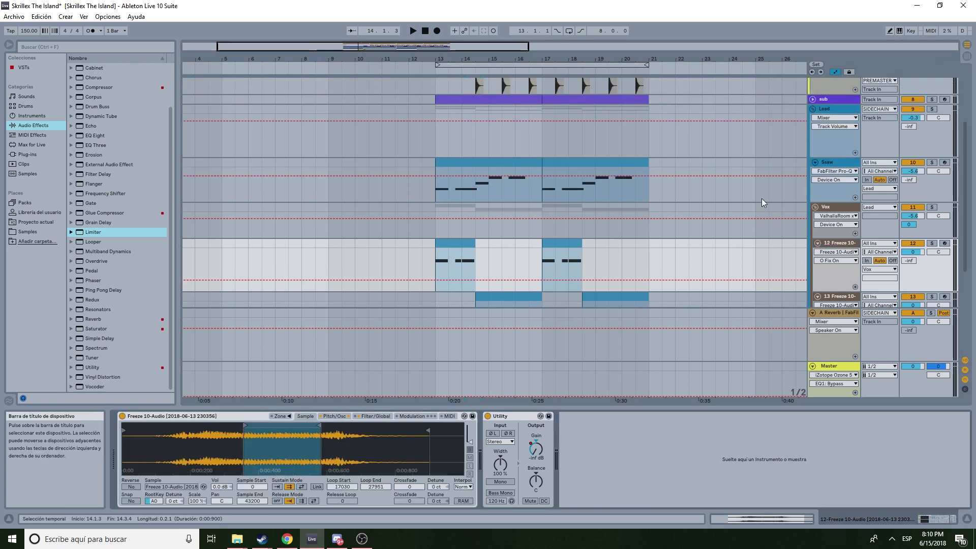
scroll(818, 183, "up", 3)
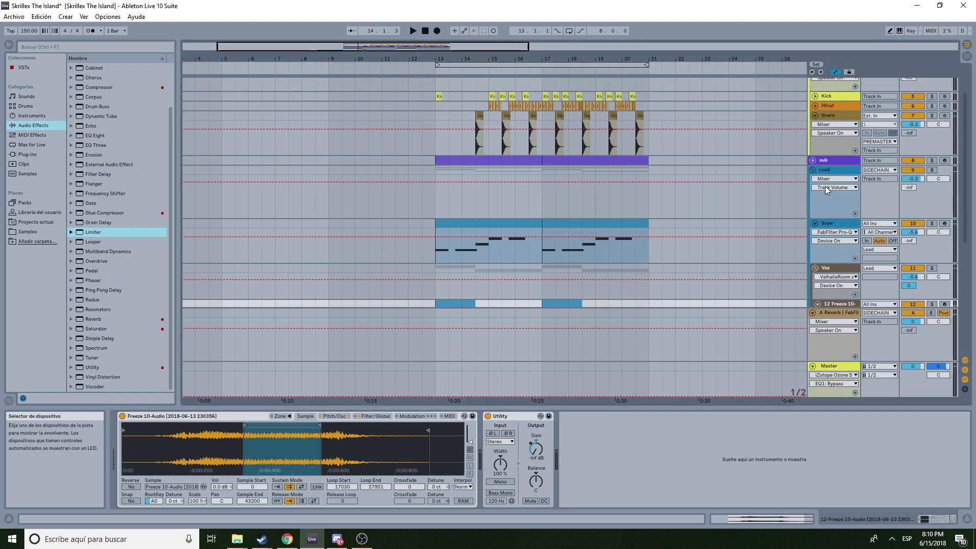
scroll(920, 182, "down", 5)
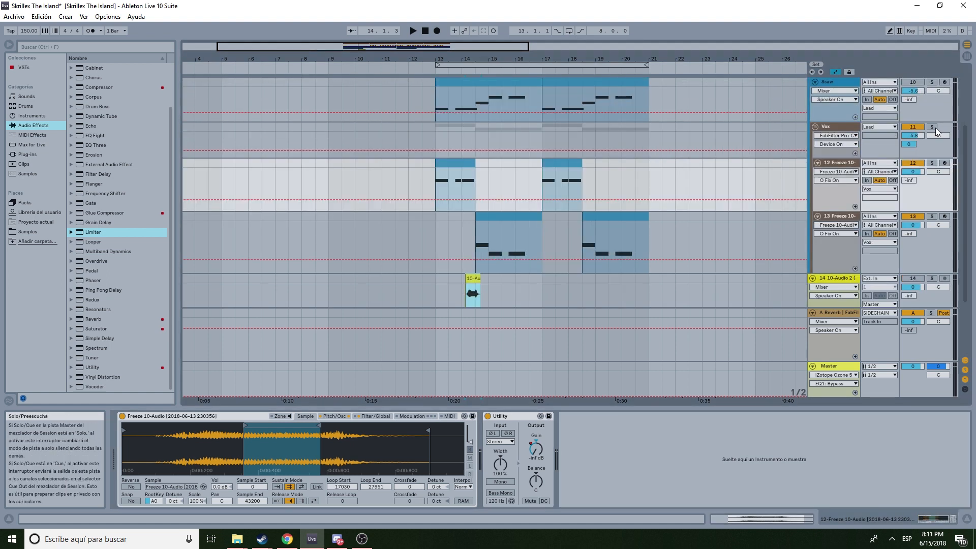
- Solo the Vox group track and play the arrangement from bar 13
left_click(430, 182)
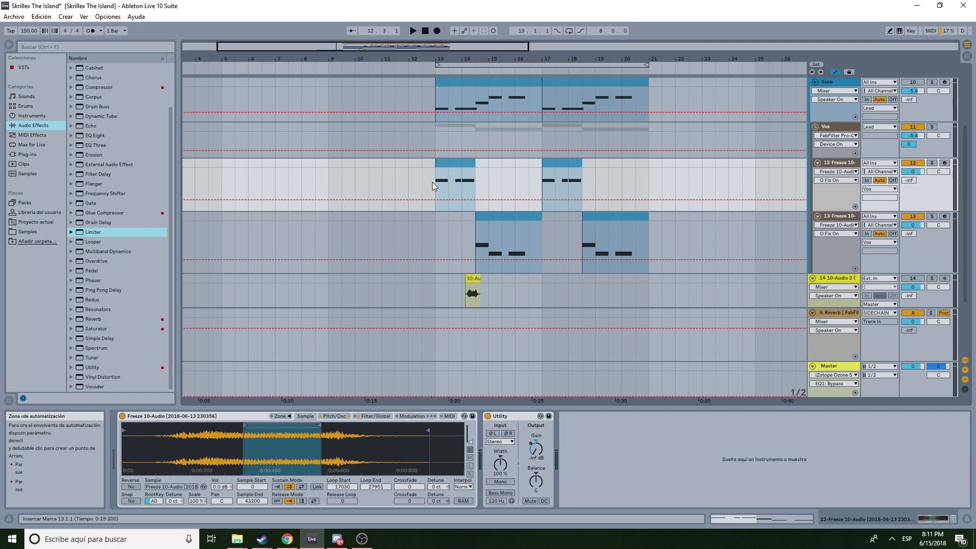
left_click(932, 128)
key("space")
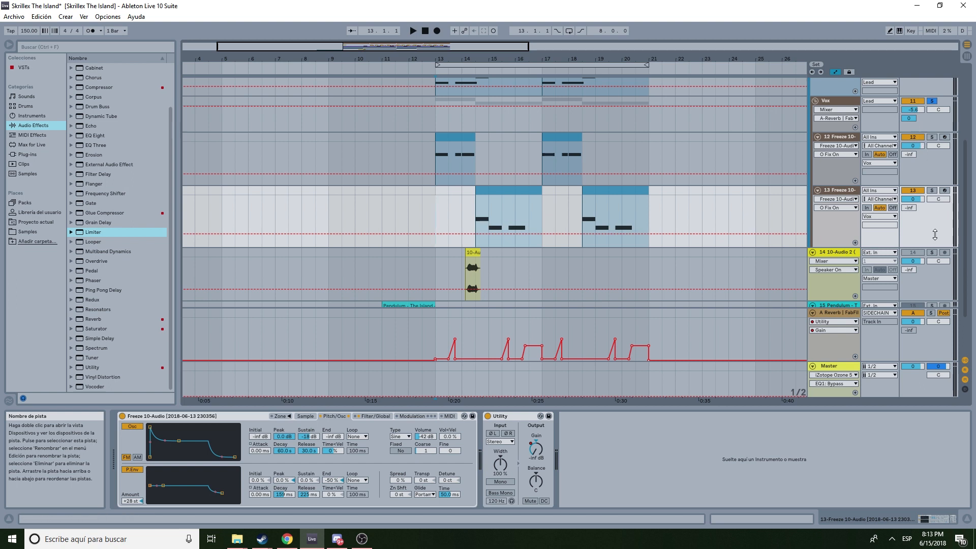
- Select the A Reverb return track and inspect its automation between bars 13 and 21
left_click(831, 312)
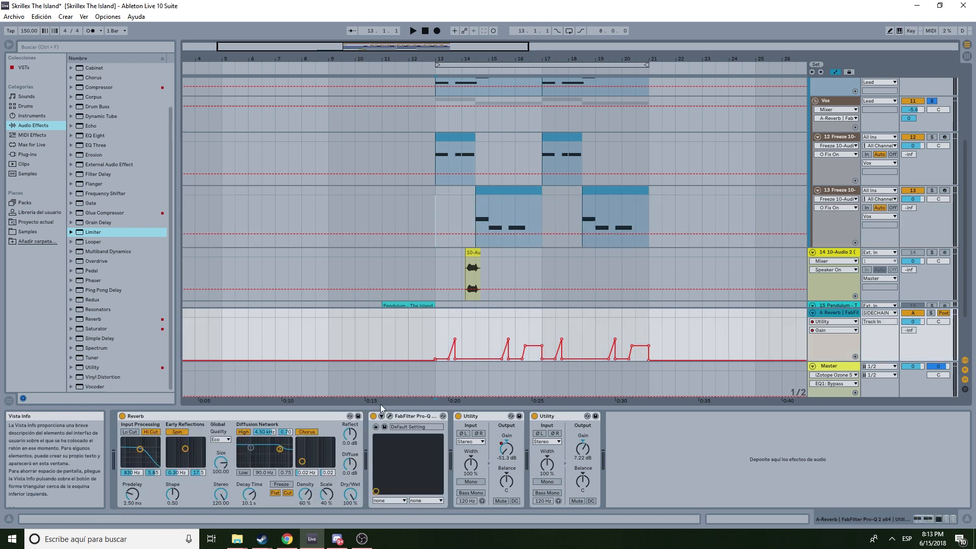
left_click_drag(430, 340, 661, 338)
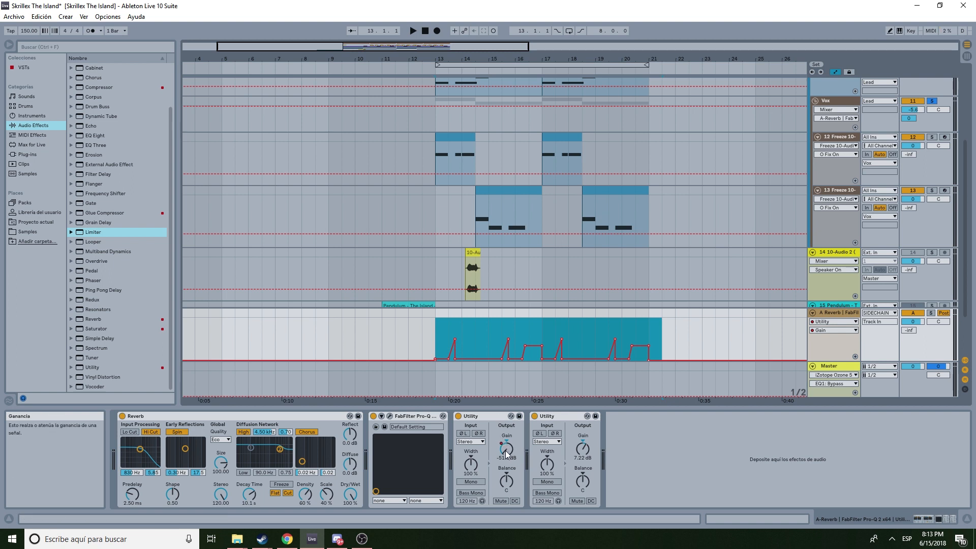
left_click(464, 340)
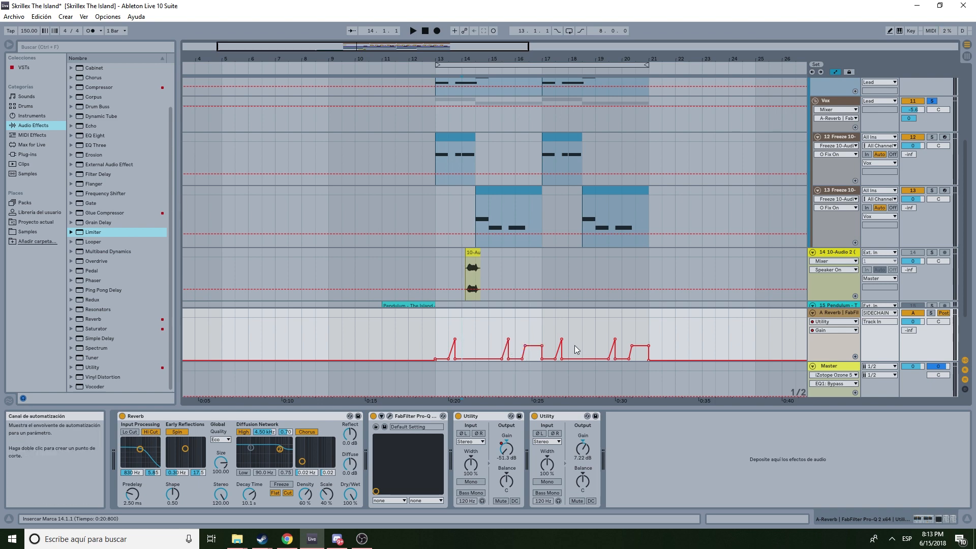
- Select the first section of the 12 Freeze track's clip, from bar 13 to about 14.3
scroll(817, 193, "up", 2)
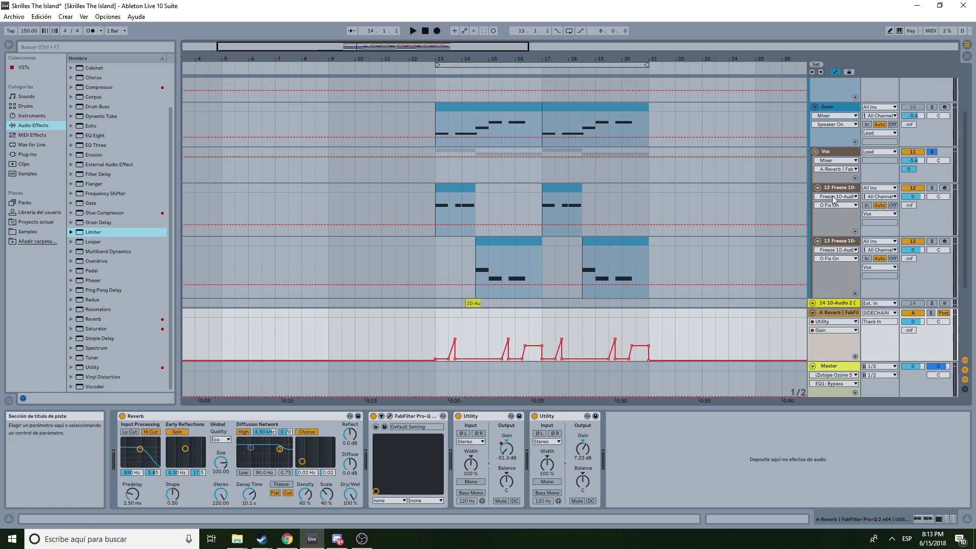
left_click(837, 189)
scroll(837, 187, "down", 1)
left_click(834, 220)
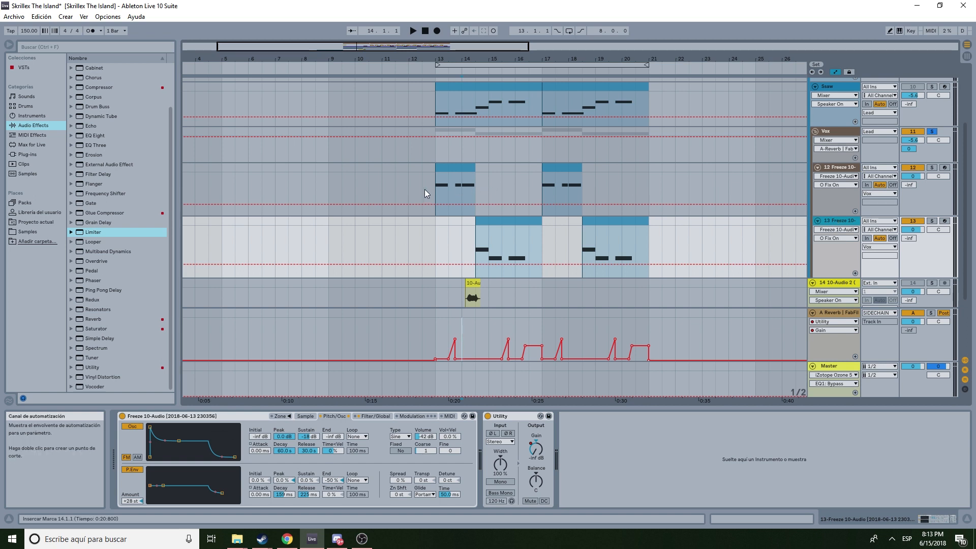
left_click_drag(434, 192, 475, 168)
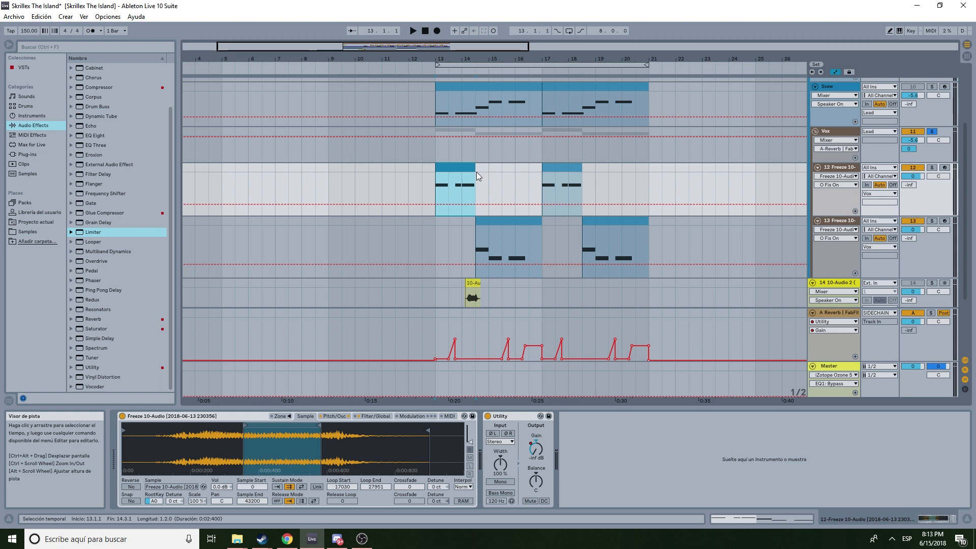
left_click(473, 172)
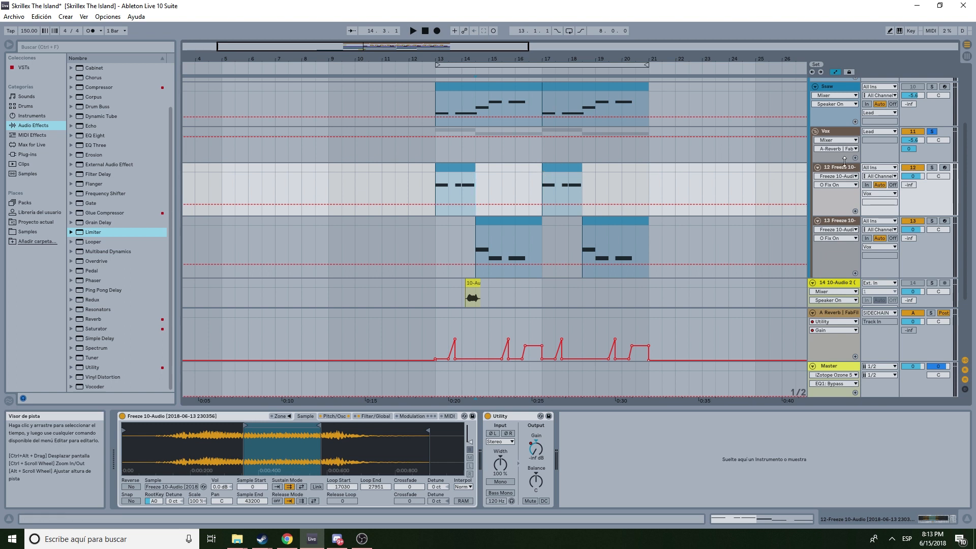
- Examine the Pitch/Osc, Filter/Global and Sample tabs of the 12 Freeze track's Sampler
left_click(335, 417)
left_click(365, 417)
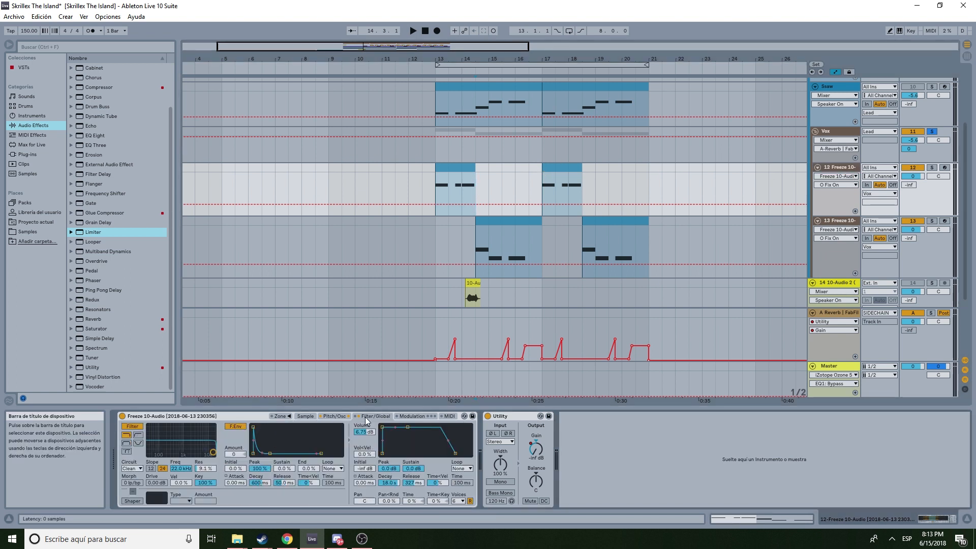
left_click(434, 187)
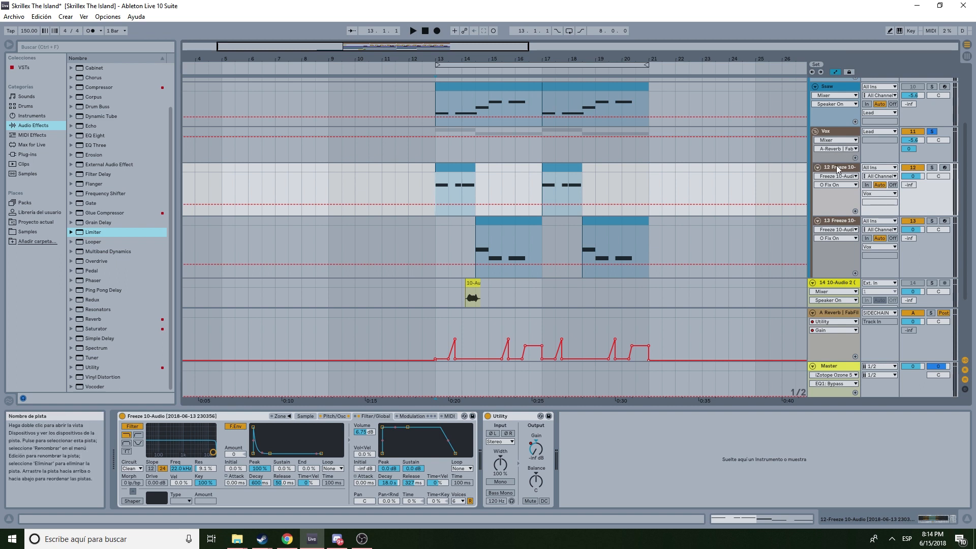
left_click(439, 179)
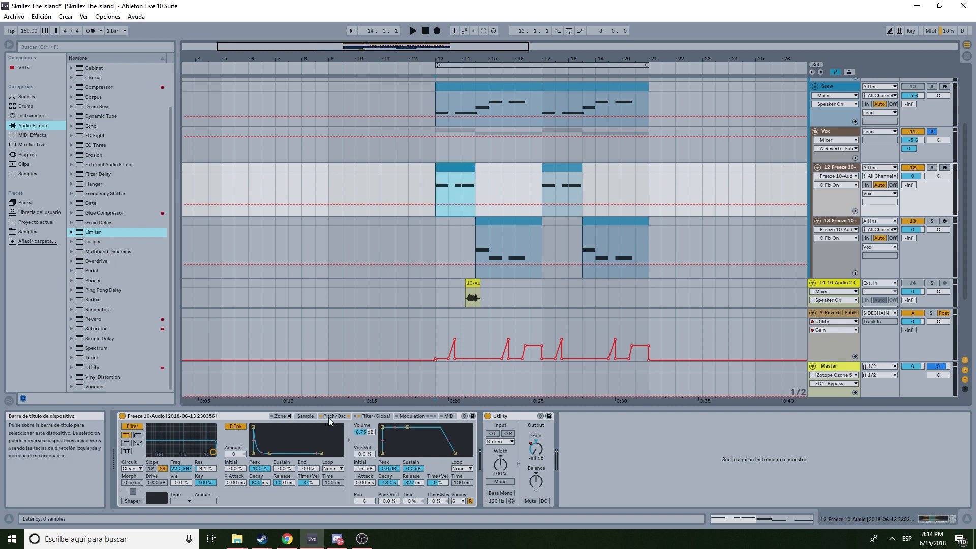
left_click(306, 416)
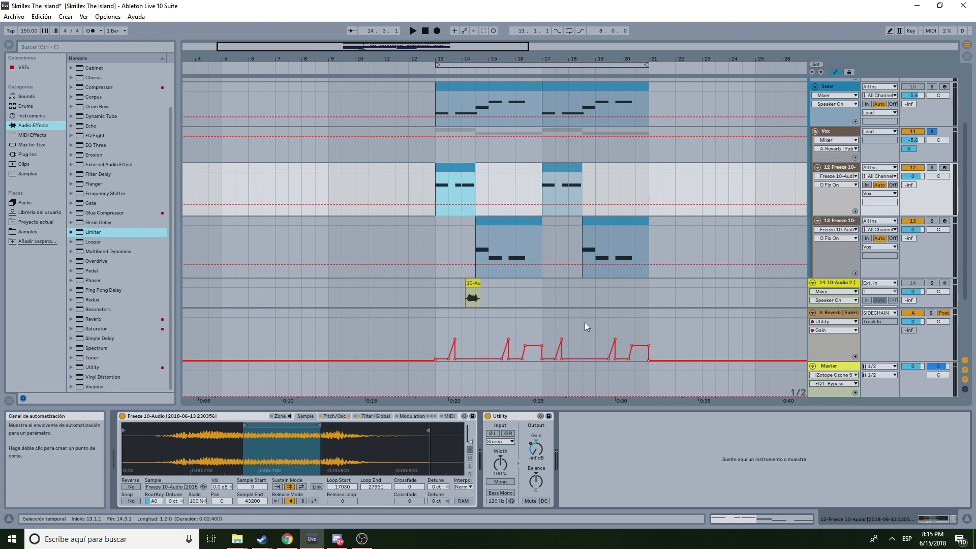
left_click(335, 416)
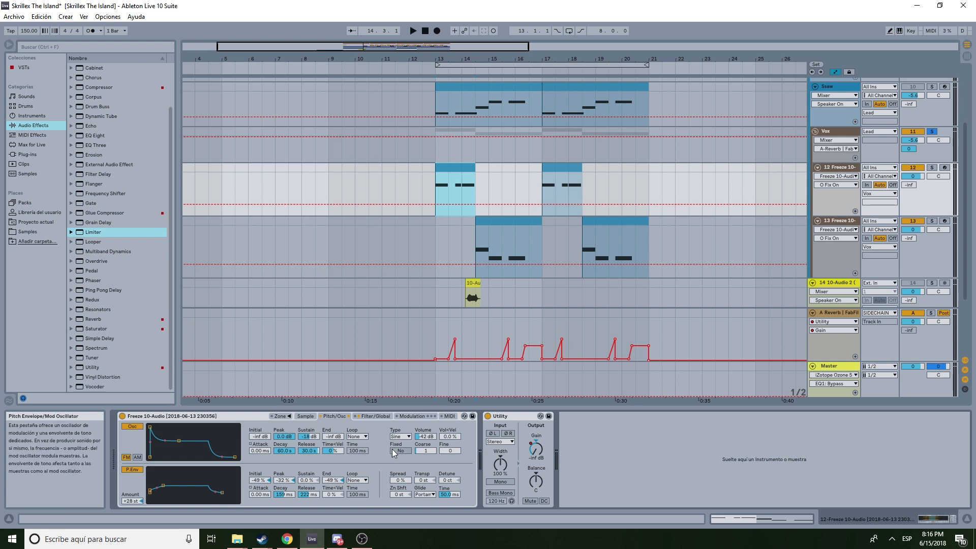
- Review the Sampler's glide mode options along with its Filter/Global and Sample tabs
left_click(425, 495)
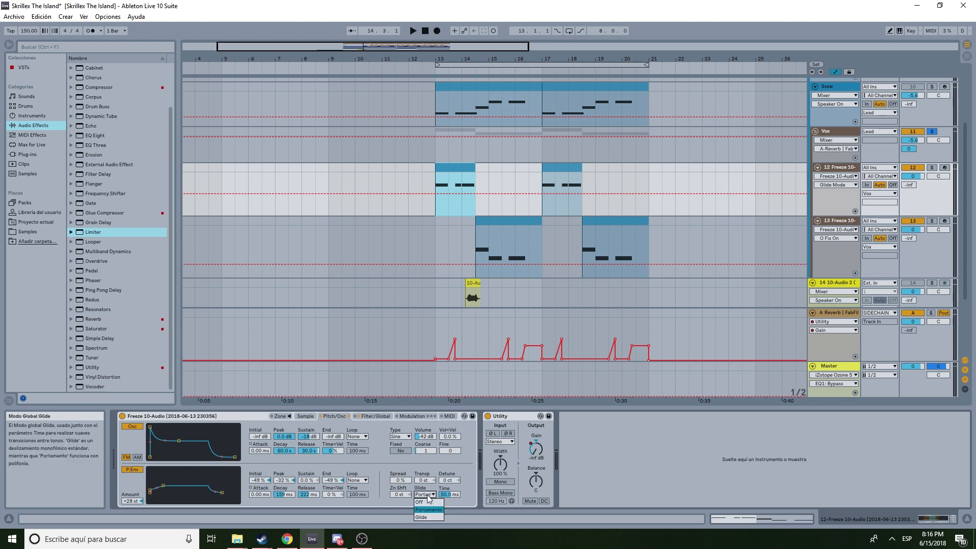
left_click(427, 496)
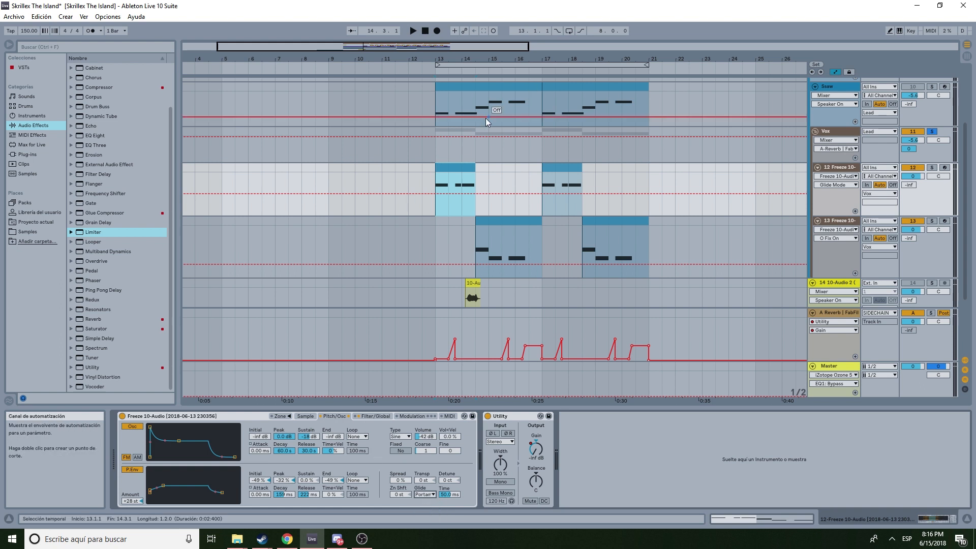
left_click(375, 416)
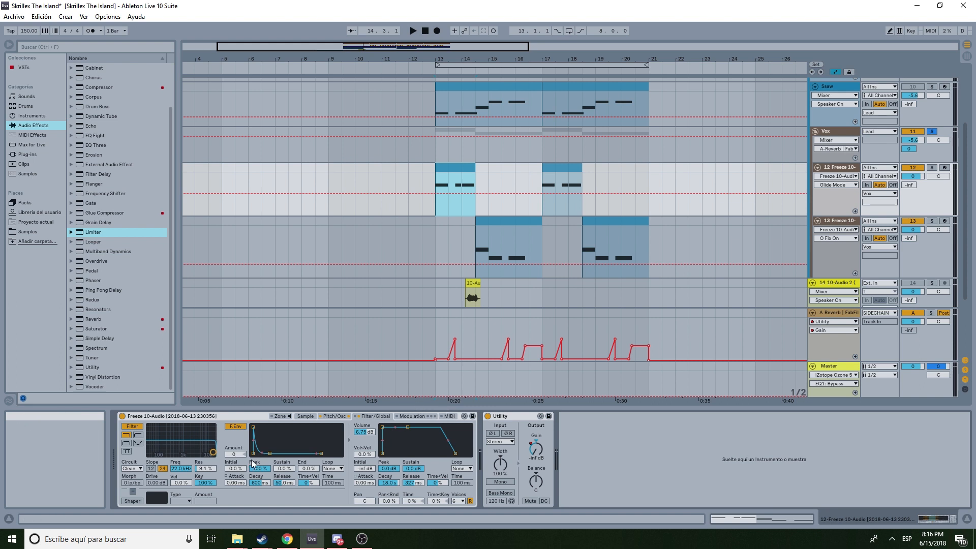
left_click(305, 416)
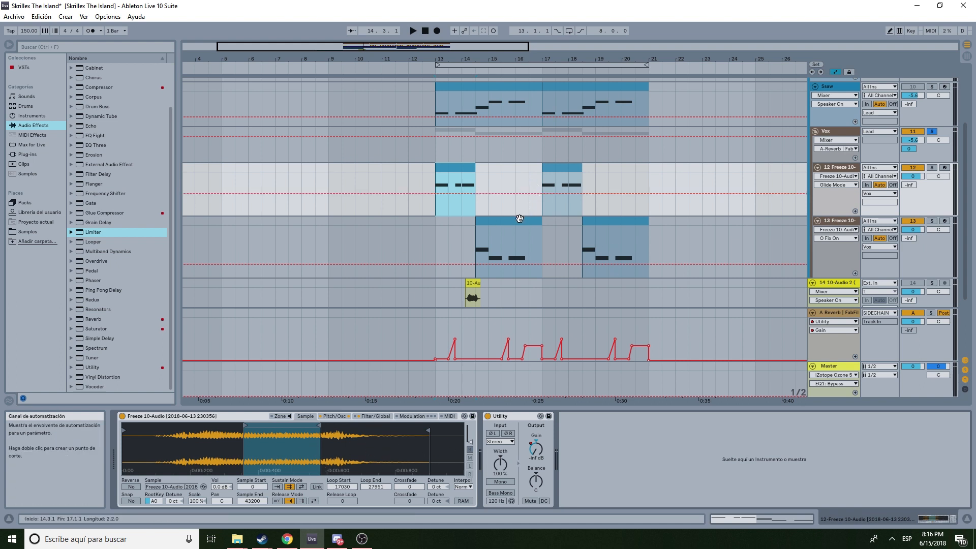
- Open the Vox track's effect chain and play the arrangement from bar 13
left_click(834, 222)
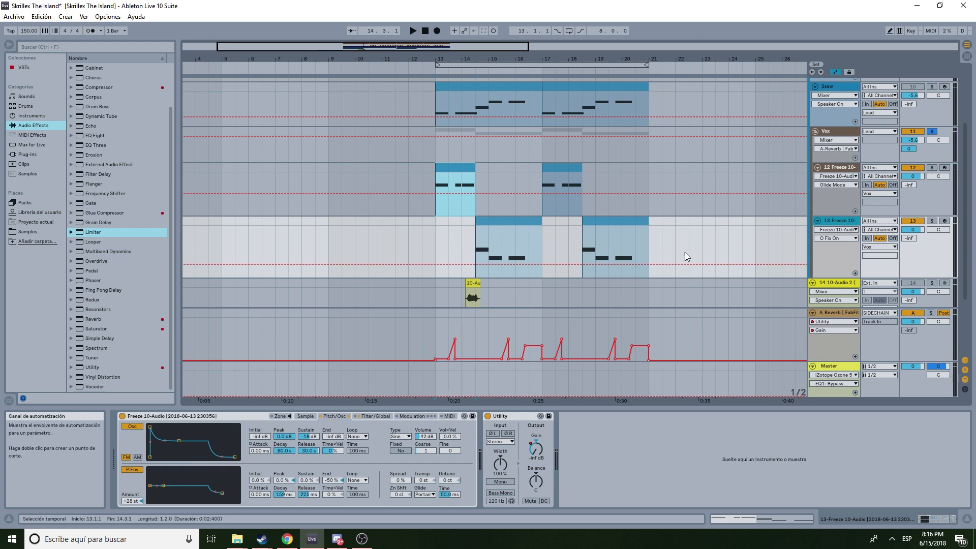
left_click(840, 171)
left_click(840, 135)
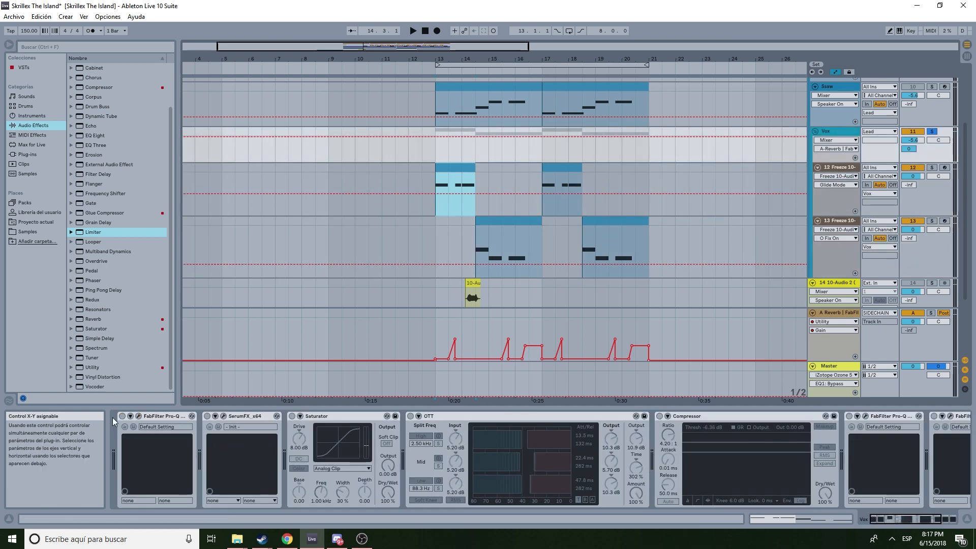
left_click(436, 204)
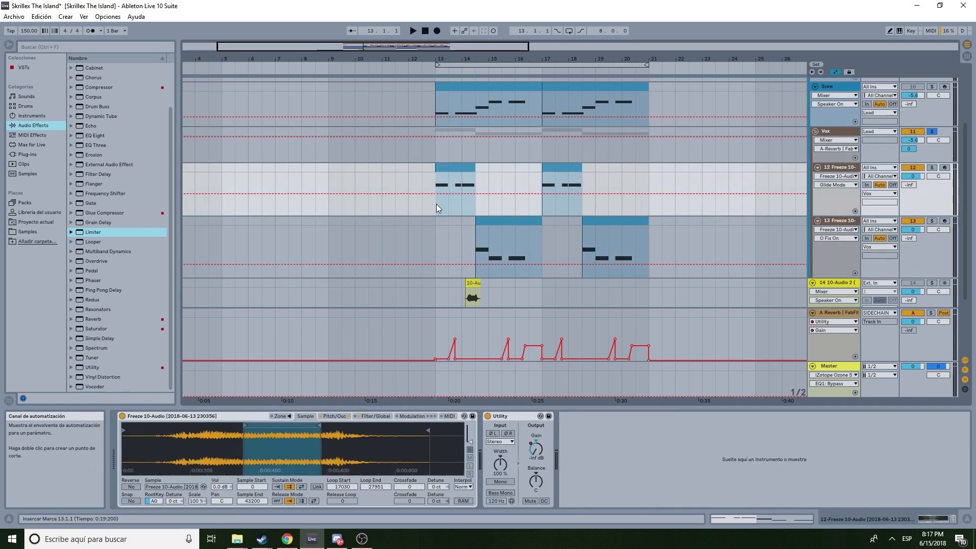
key("space")
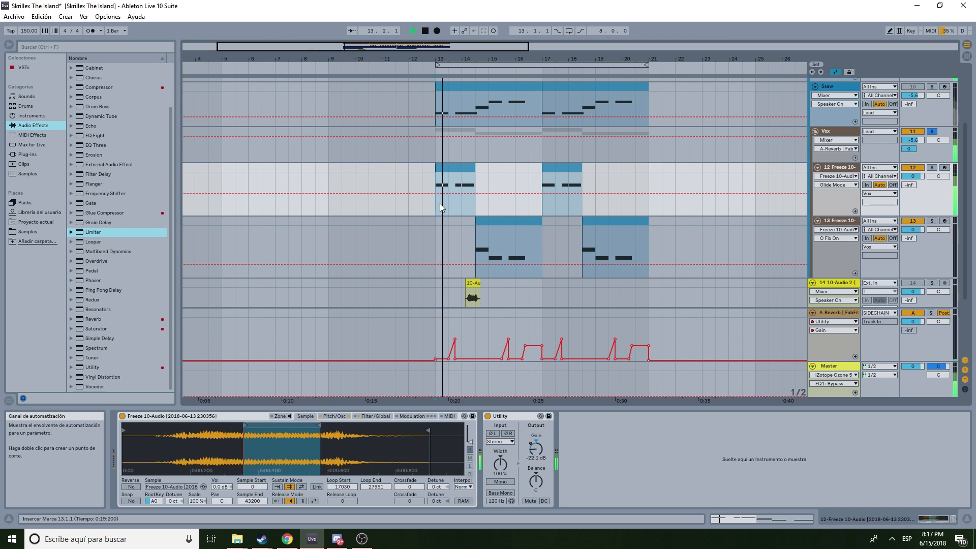
- Stop playback and inspect the EQ curve of the first Pro-Q 2 on the Vox track
key("space")
left_click(838, 129)
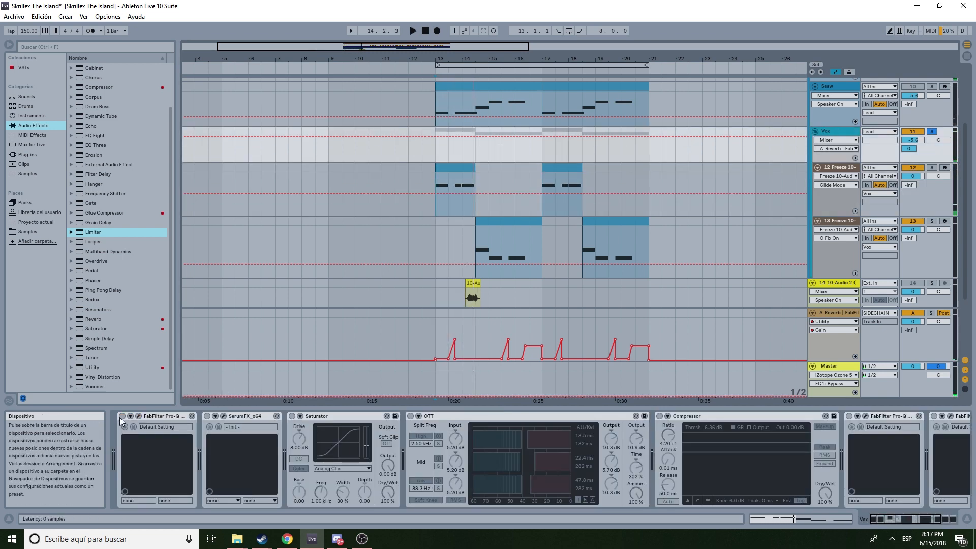
left_click(138, 416)
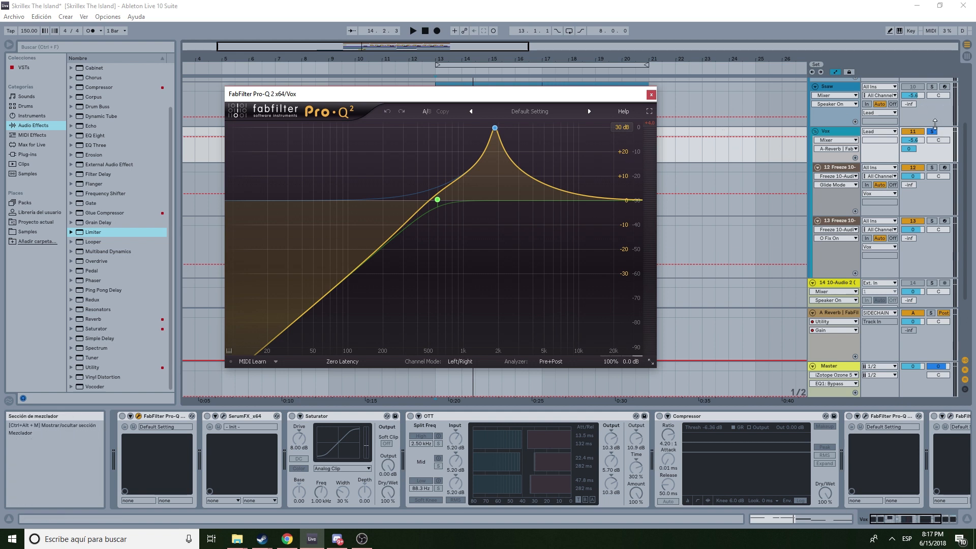
mouse_move(501, 135)
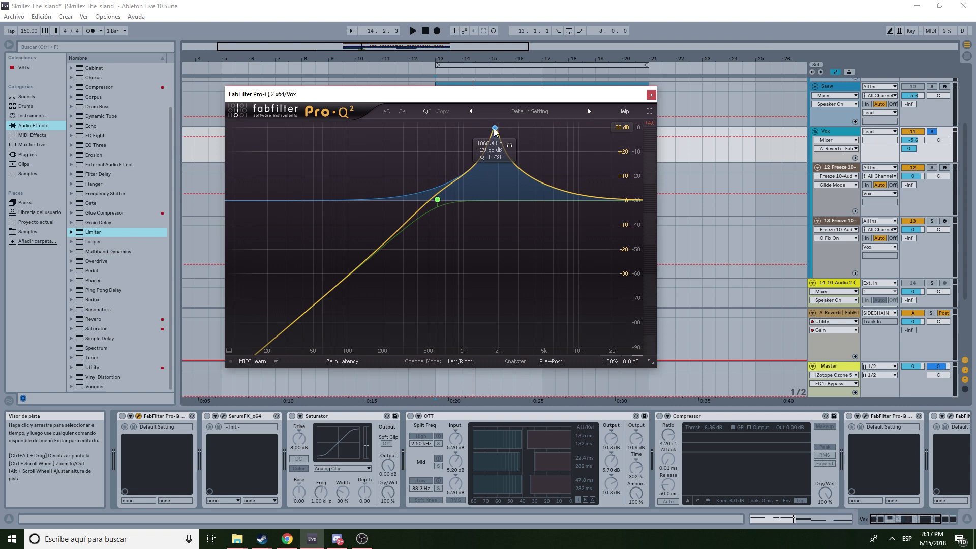
left_click(651, 95)
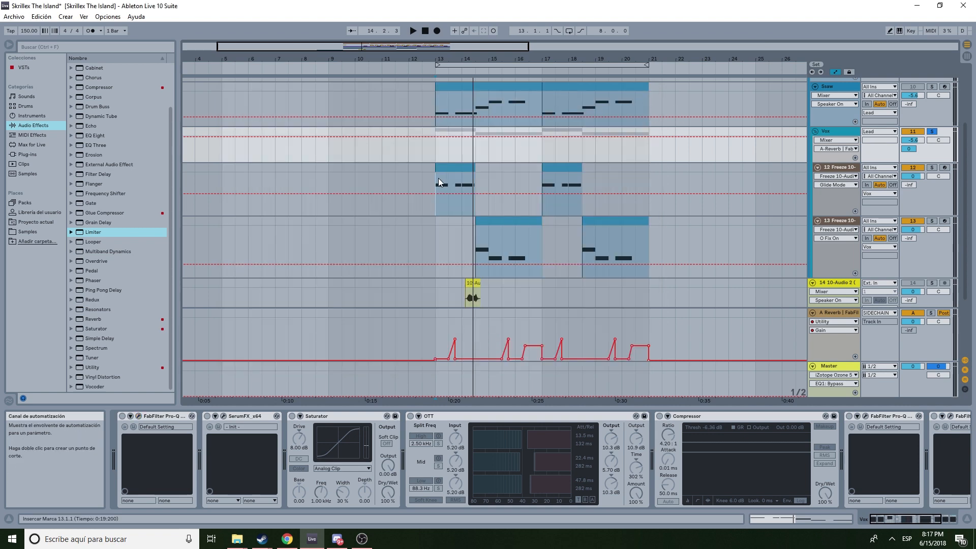
- Enable the Vox track's first Pro-Q 2 and play the section starting at bar 13 to hear it
left_click(435, 202)
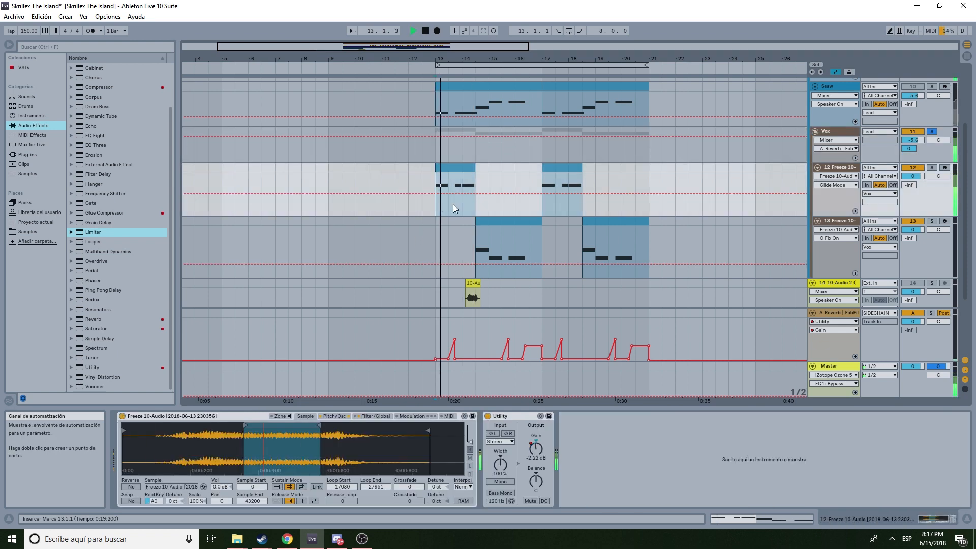
key("space")
key("space")
left_click(837, 133)
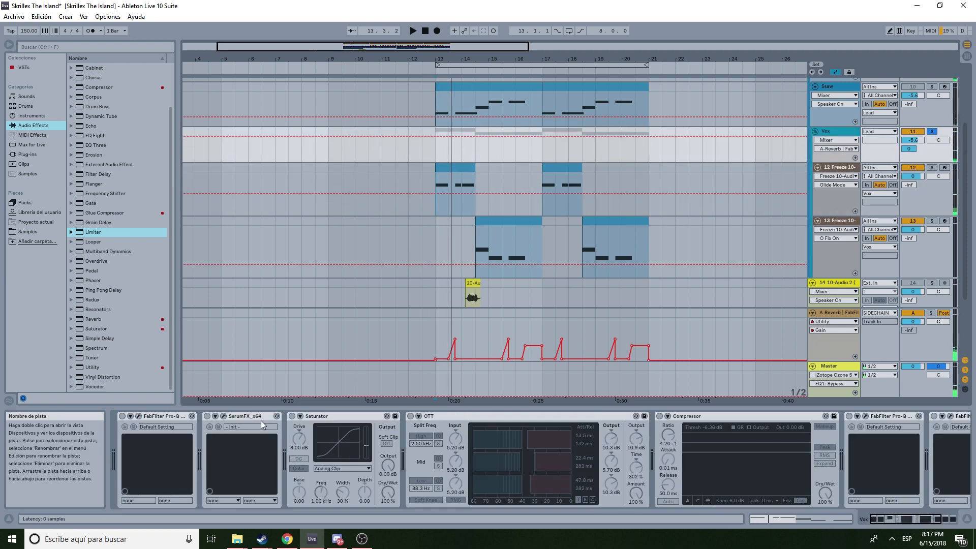
left_click(122, 416)
key("space")
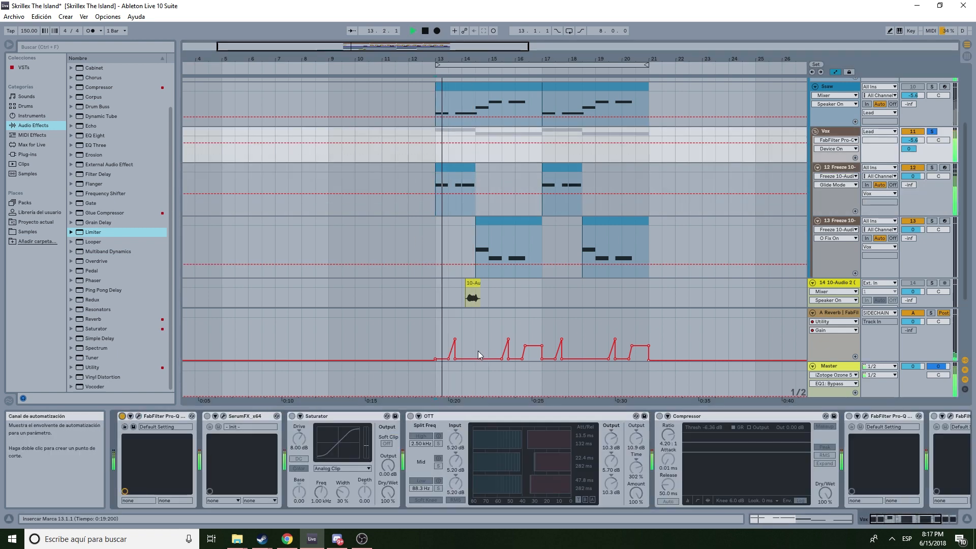
key("space")
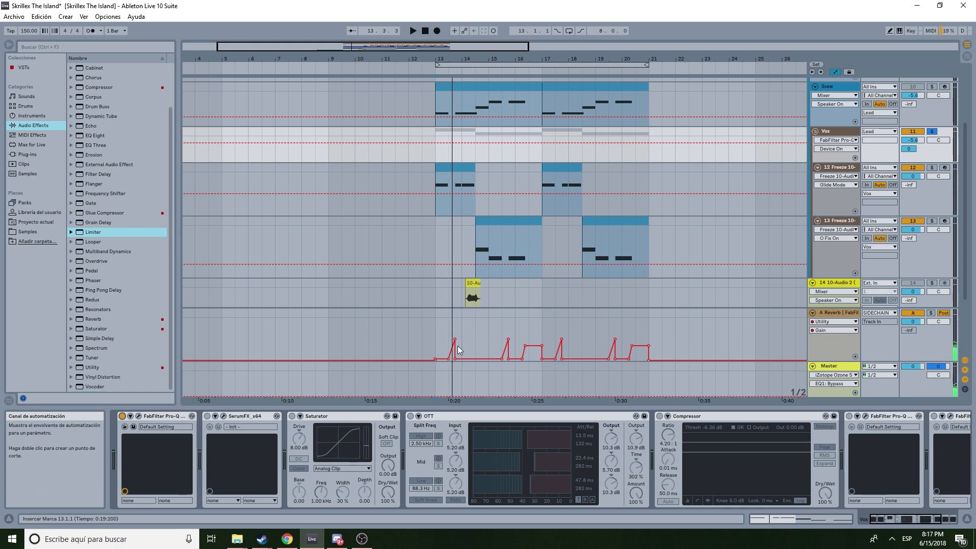
- Examine the Hyper/Dimension settings in the Vox track's SerumFX plugin window
left_click(223, 417)
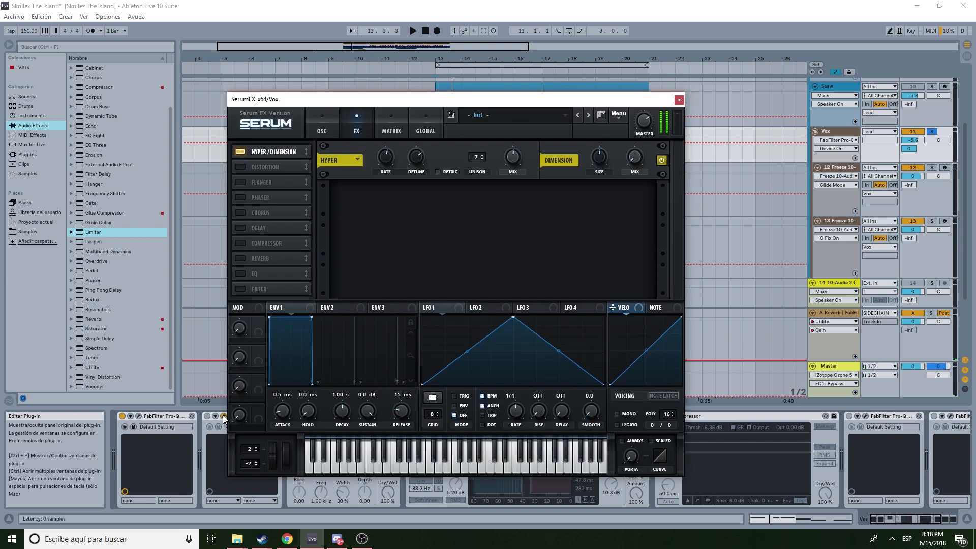
left_click_drag(489, 108, 710, 82)
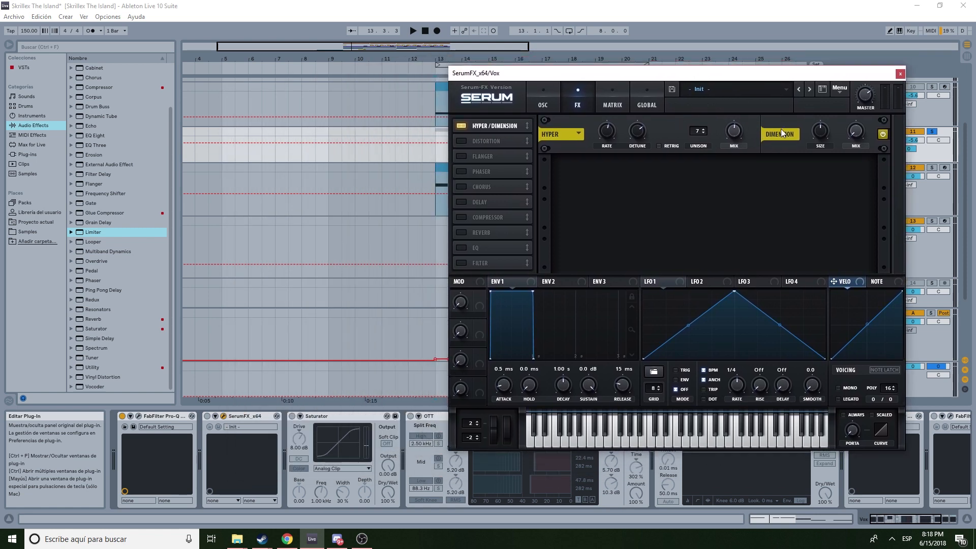
left_click_drag(837, 73, 821, 74)
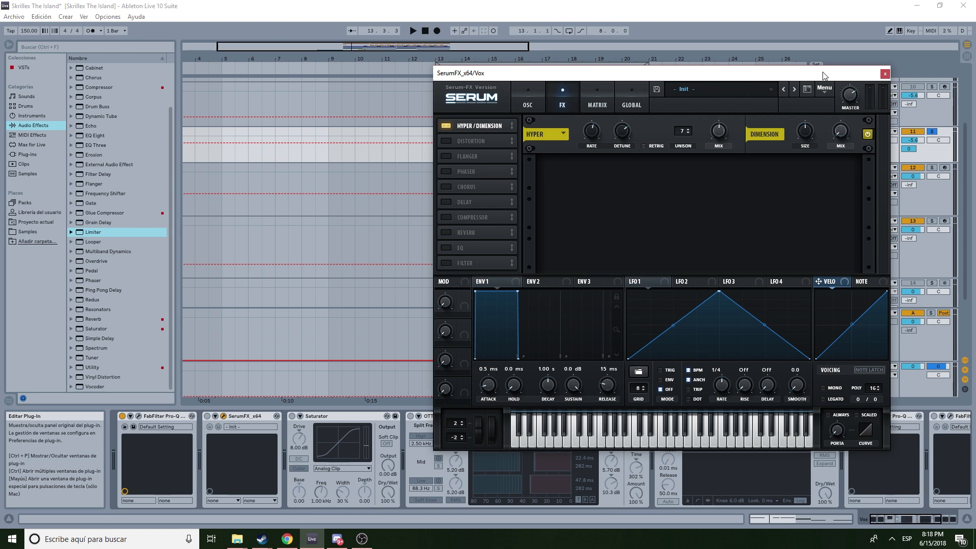
left_click_drag(751, 76, 764, 73)
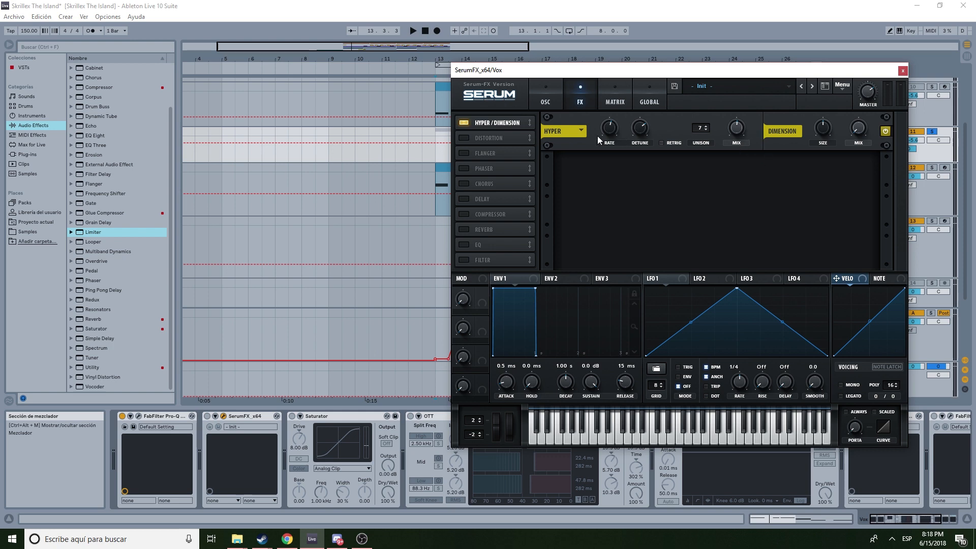
left_click(902, 70)
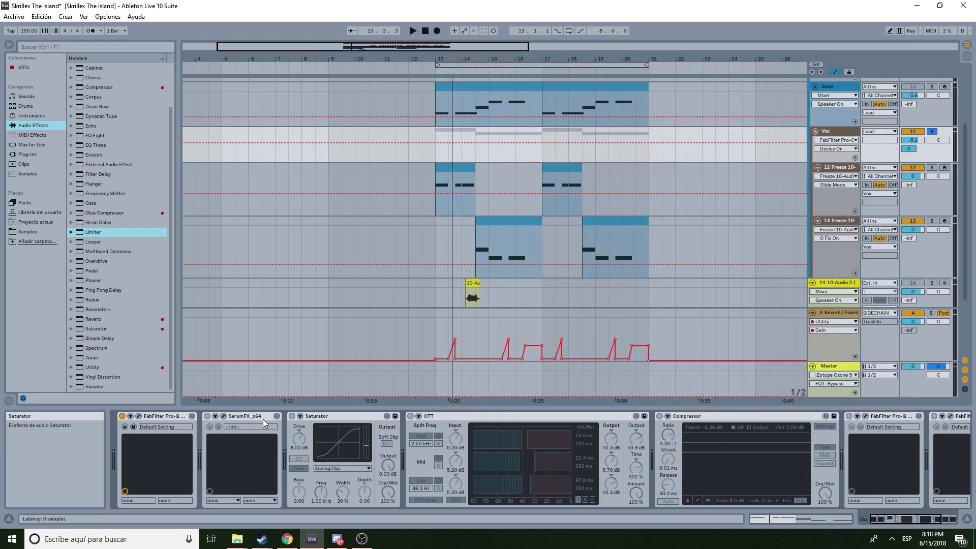
- Enable the SerumFX device on the Vox track and play the section briefly
left_click(208, 416)
key("space")
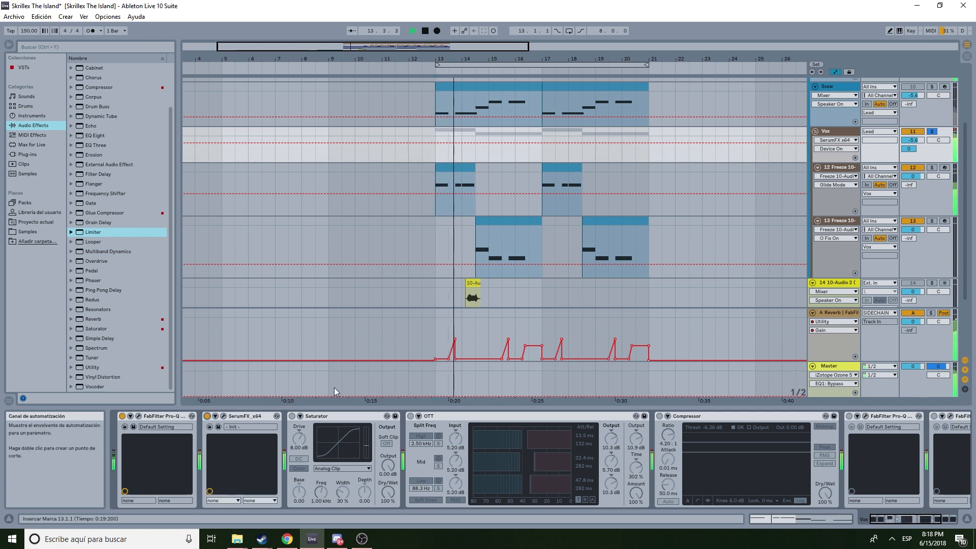
key("space")
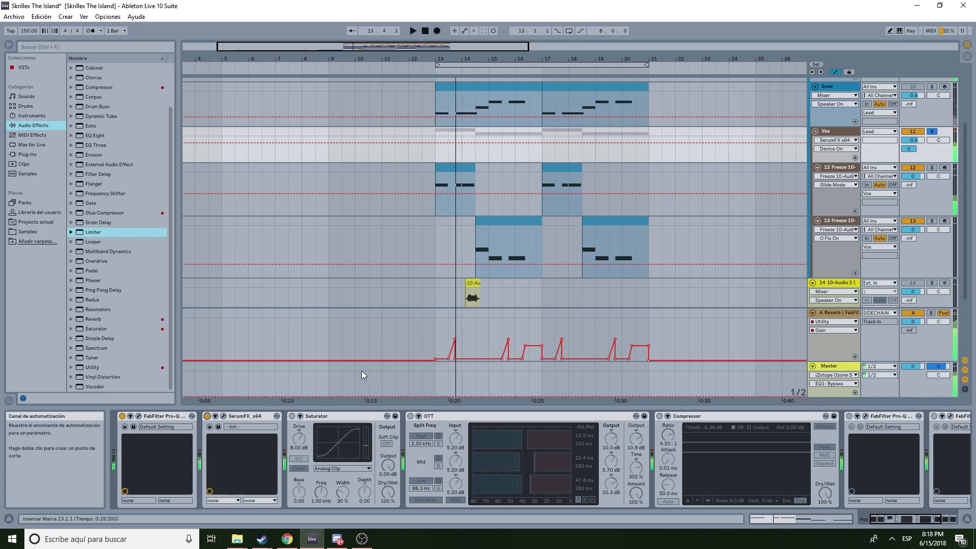
- Enable the Saturator, OTT and Compressor devices in the Vox track's effect chain
left_click(292, 416)
left_click(410, 416)
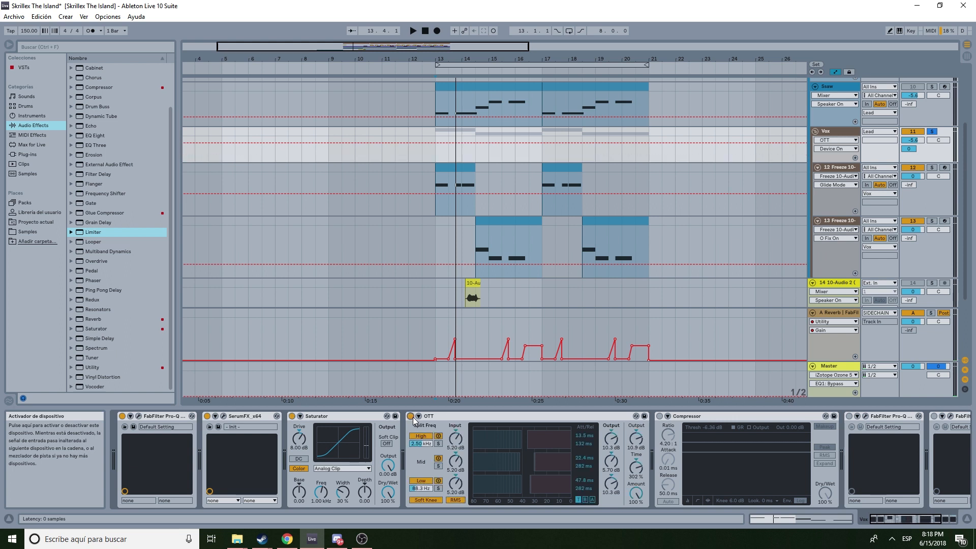
left_click(659, 416)
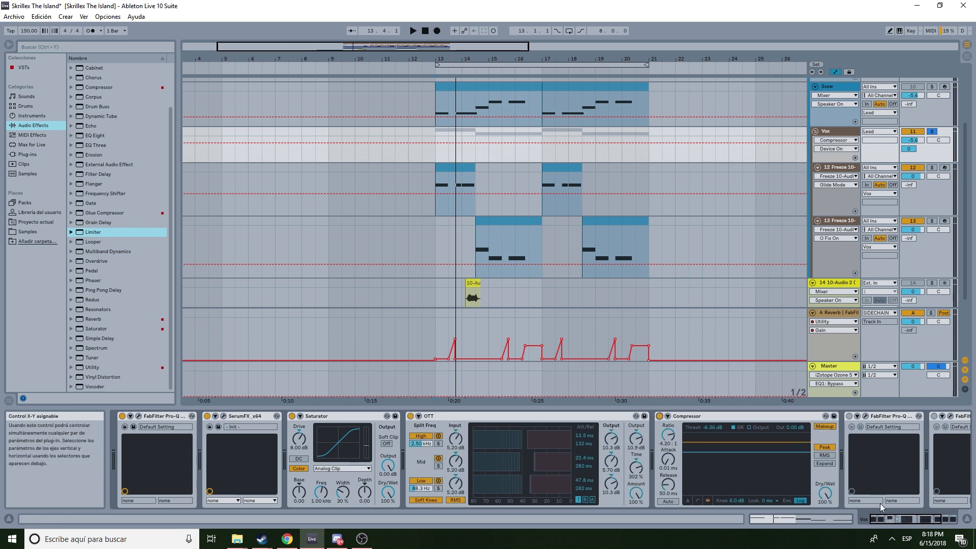
left_click_drag(905, 516, 896, 519)
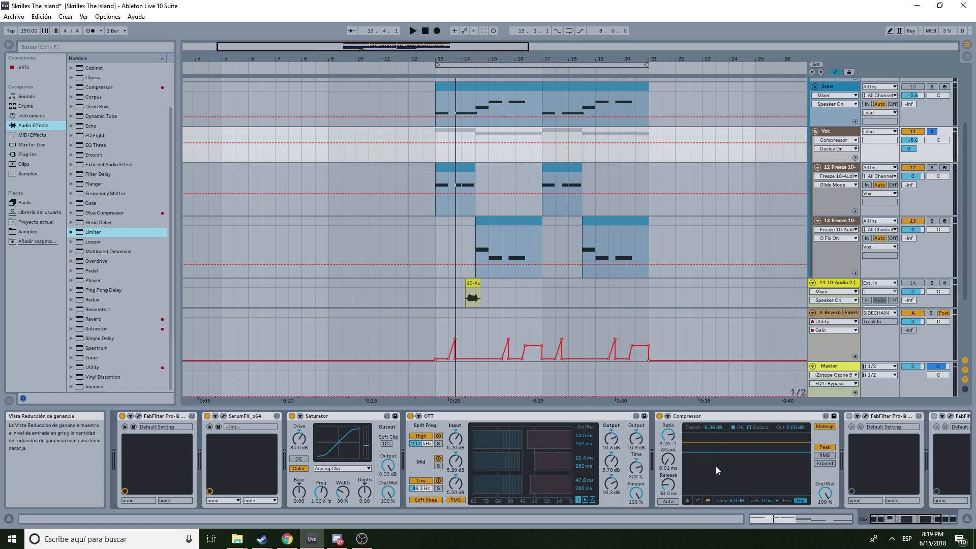
left_click(743, 415)
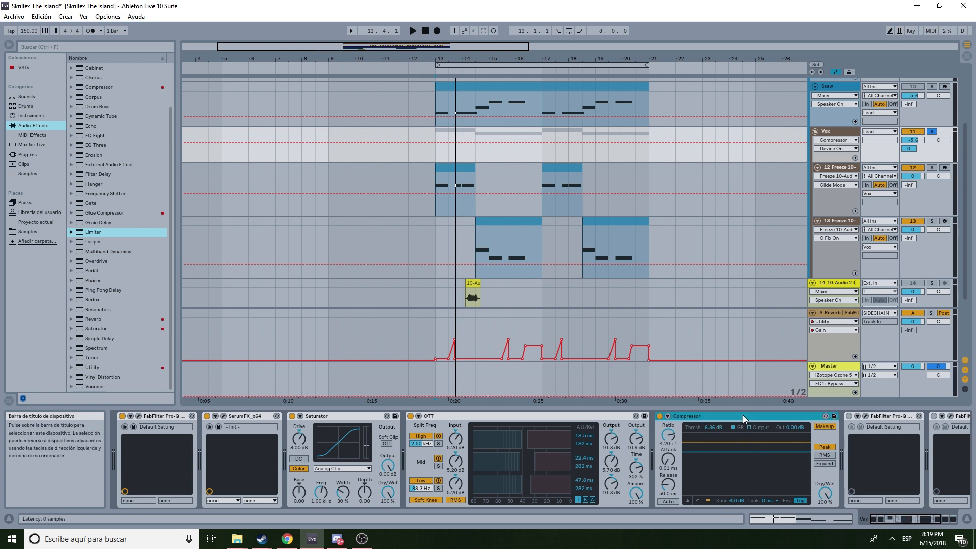
- Compare the Vox track's Compressor bypassed and active while playing from bar 13
left_click(659, 416)
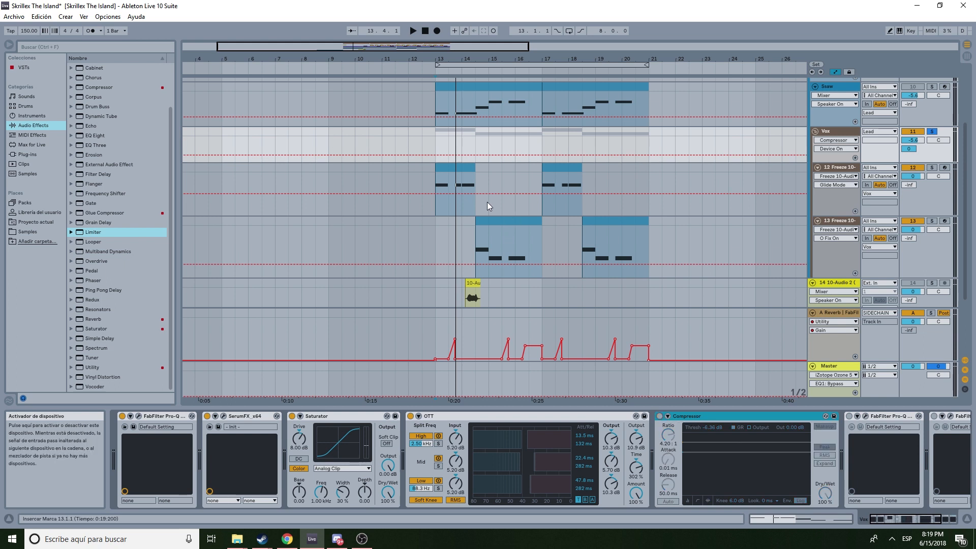
left_click(436, 177)
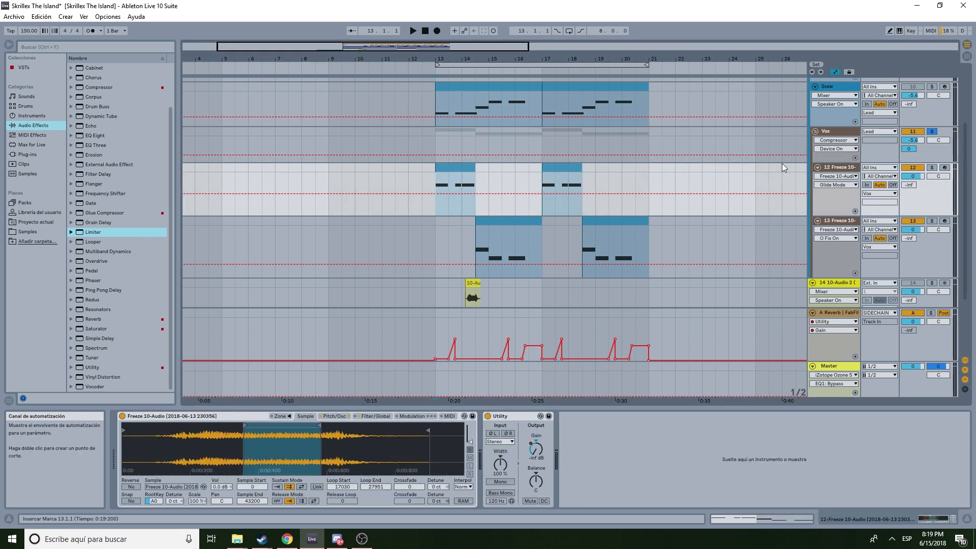
key("space")
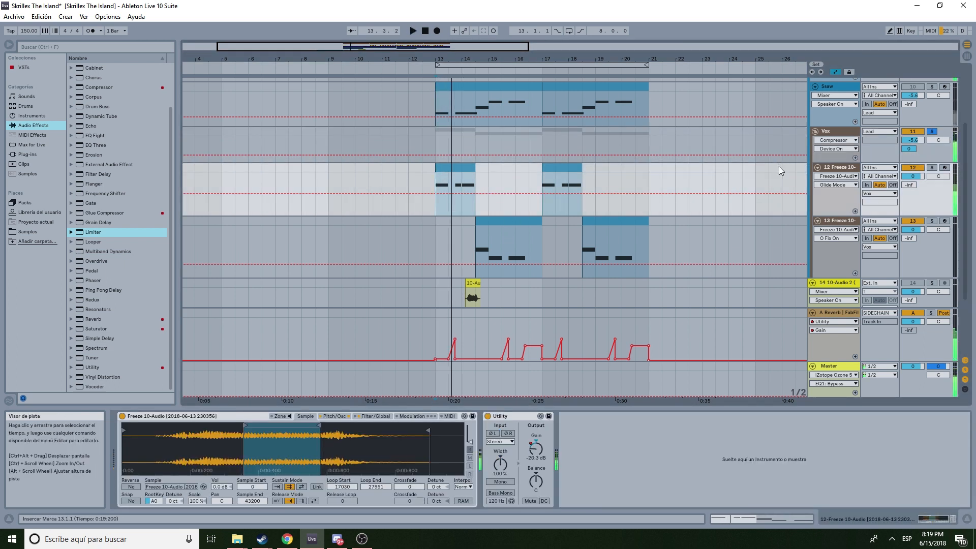
key("Up")
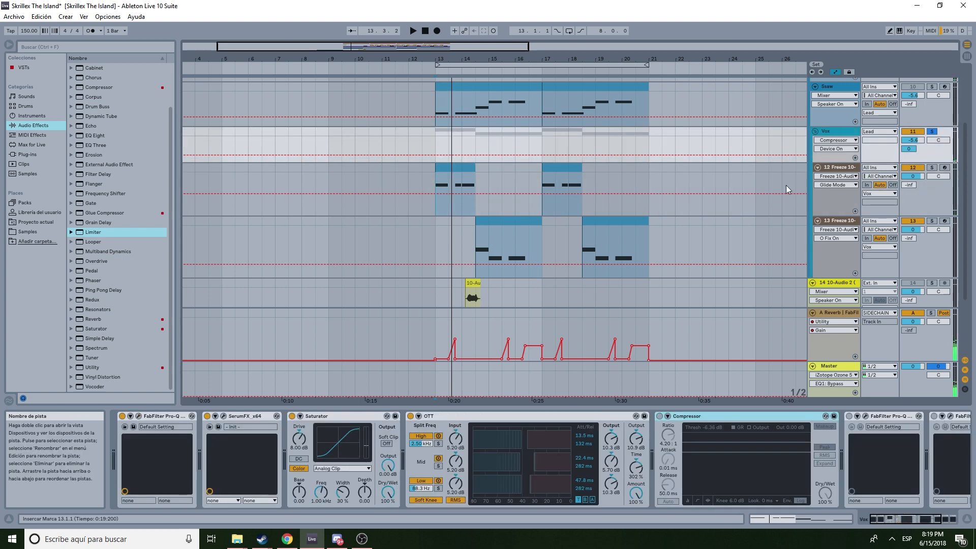
left_click(659, 417)
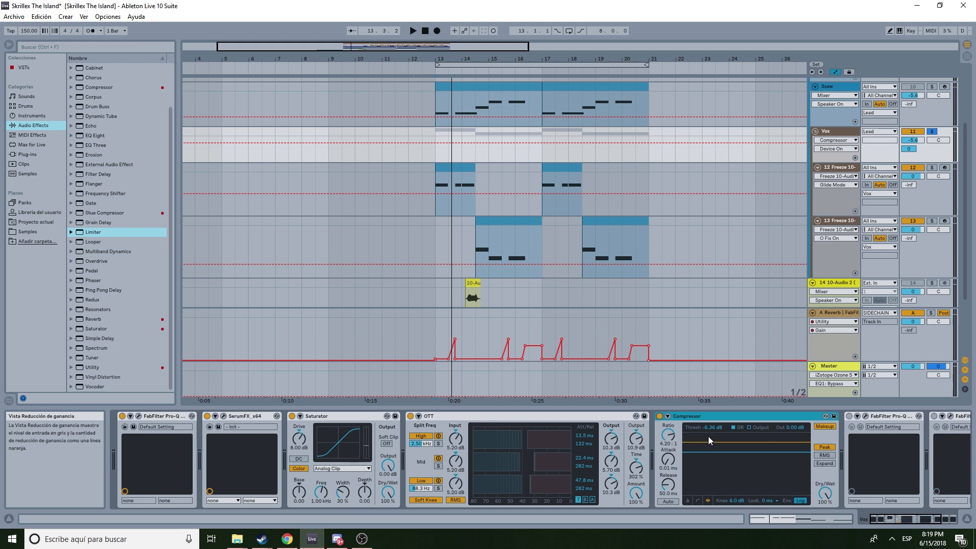
- Inspect the high-pass curve of the second Pro-Q 2 further along the Vox effect chain
scroll(900, 519, "down", 3)
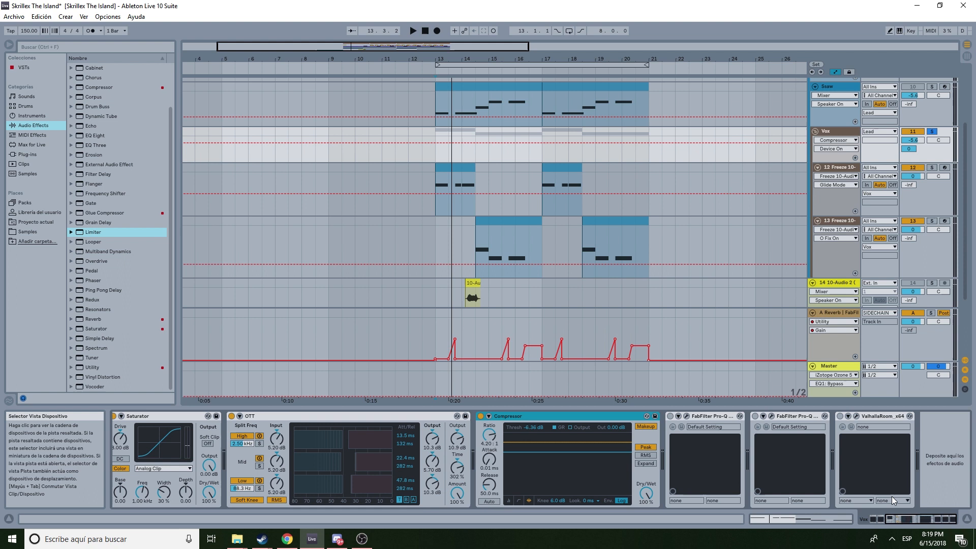
left_click(685, 416)
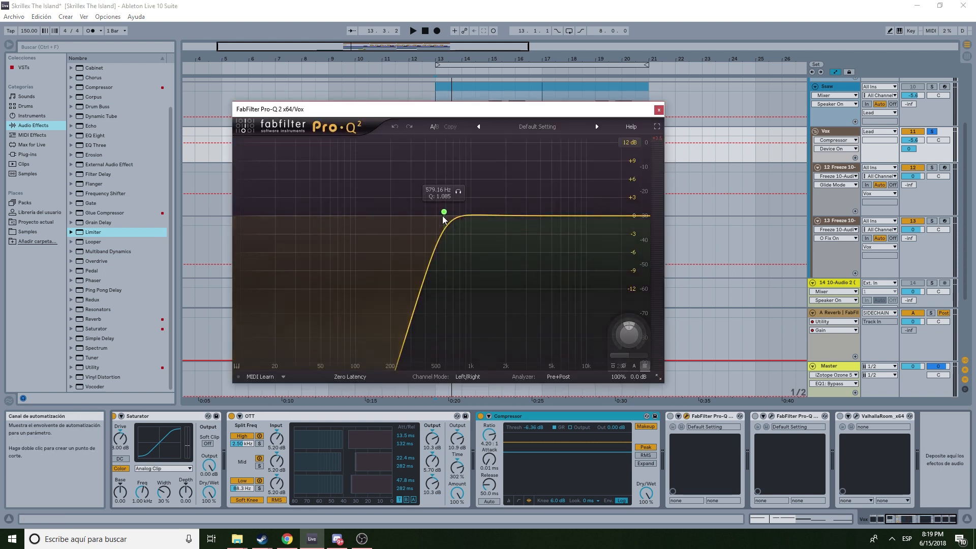
left_click(682, 420)
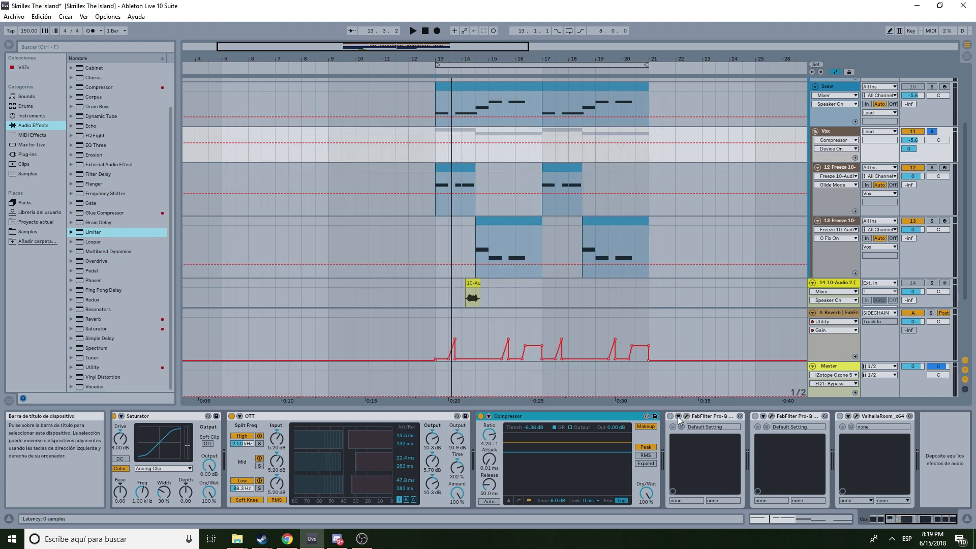
- Examine the notch in the third Pro-Q 2 and the ValhallaRoom reverb settings on the Vox track
left_click(772, 416)
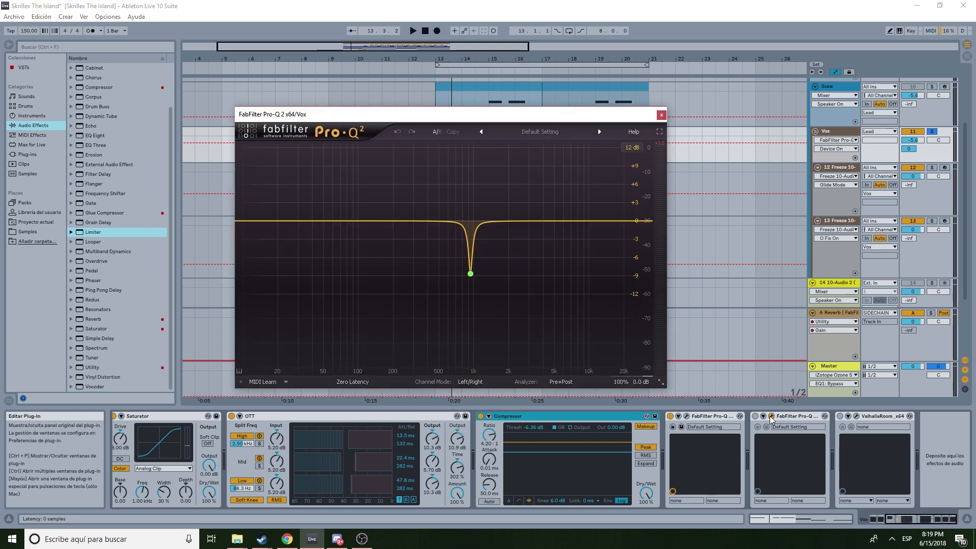
mouse_move(469, 273)
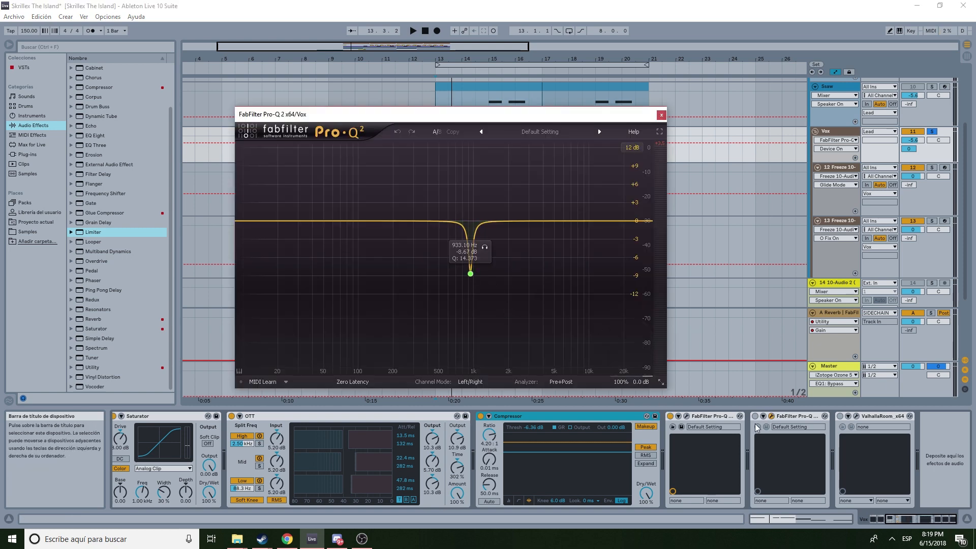
left_click(856, 417)
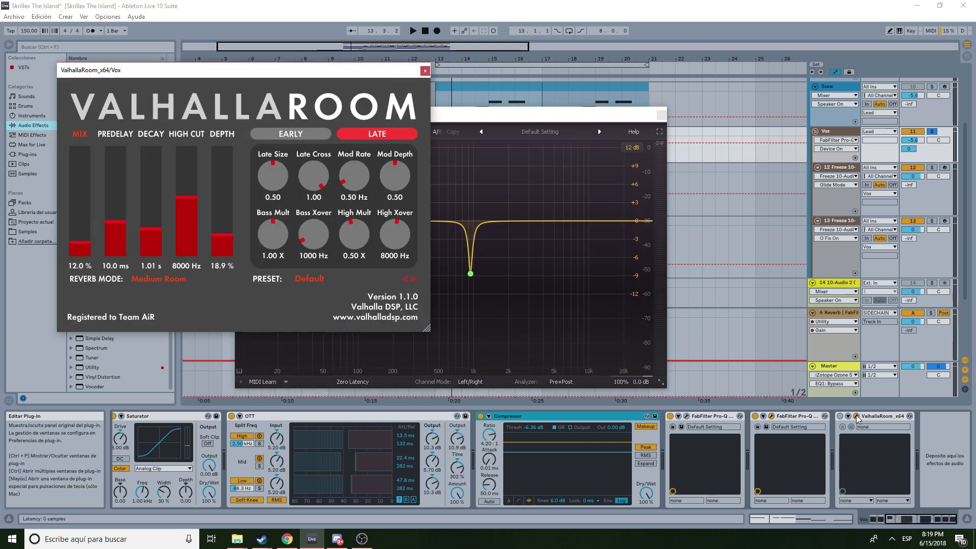
left_click(857, 417)
left_click(660, 114)
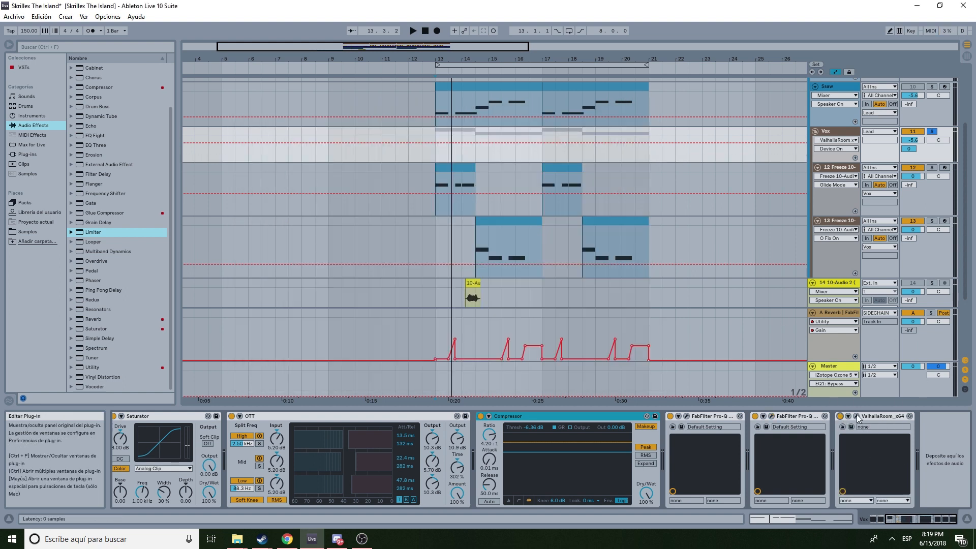
- Play the arrangement briefly and select the Lead track to view its device chain
key("space")
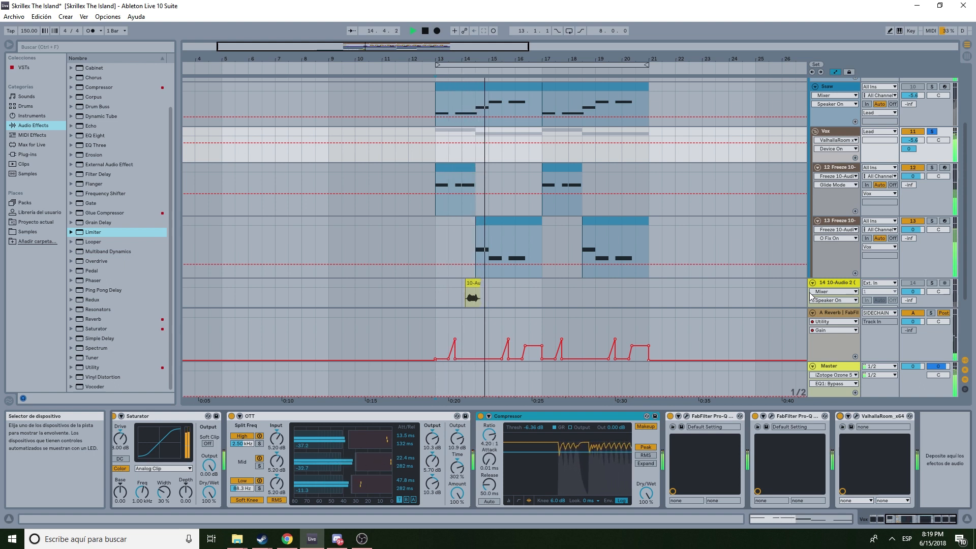
key("space")
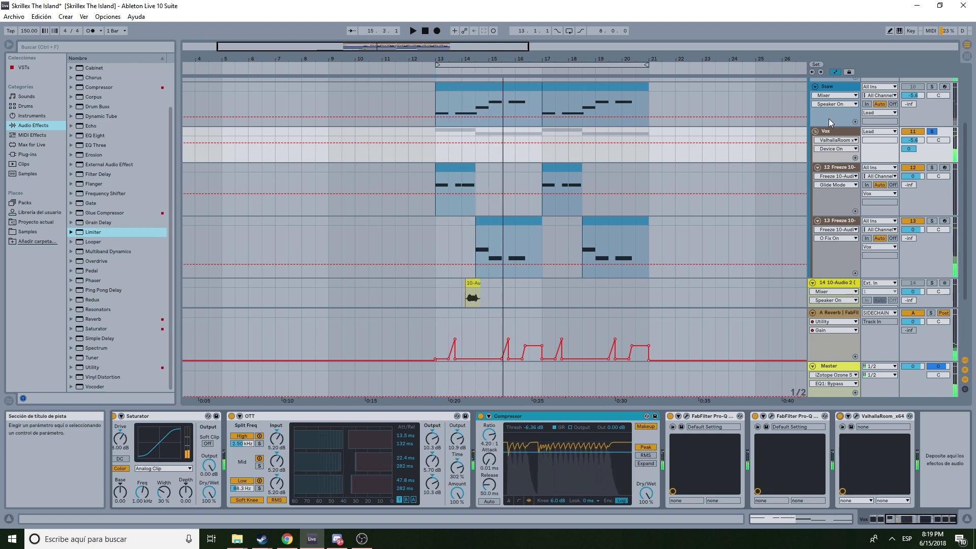
scroll(833, 127, "up", 2)
scroll(836, 122, "up", 2)
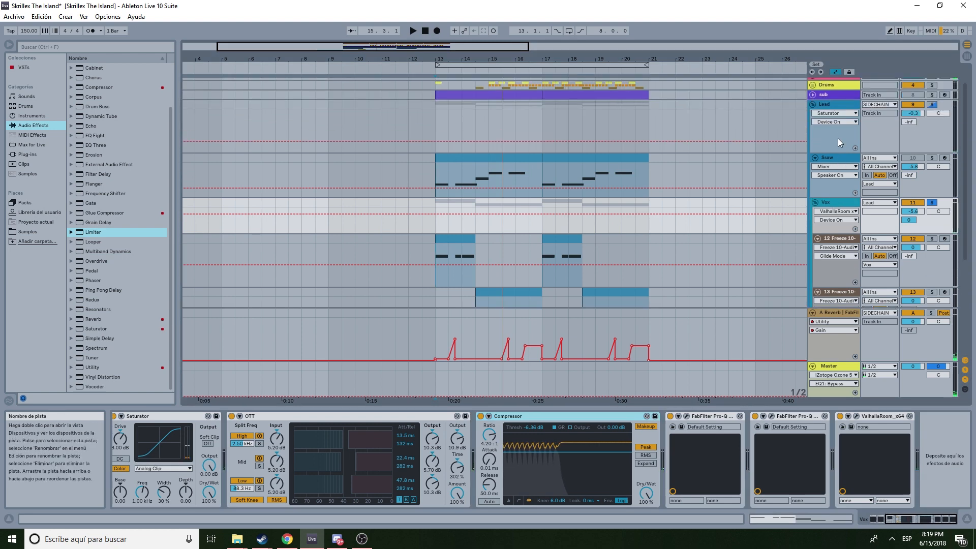
left_click(834, 157)
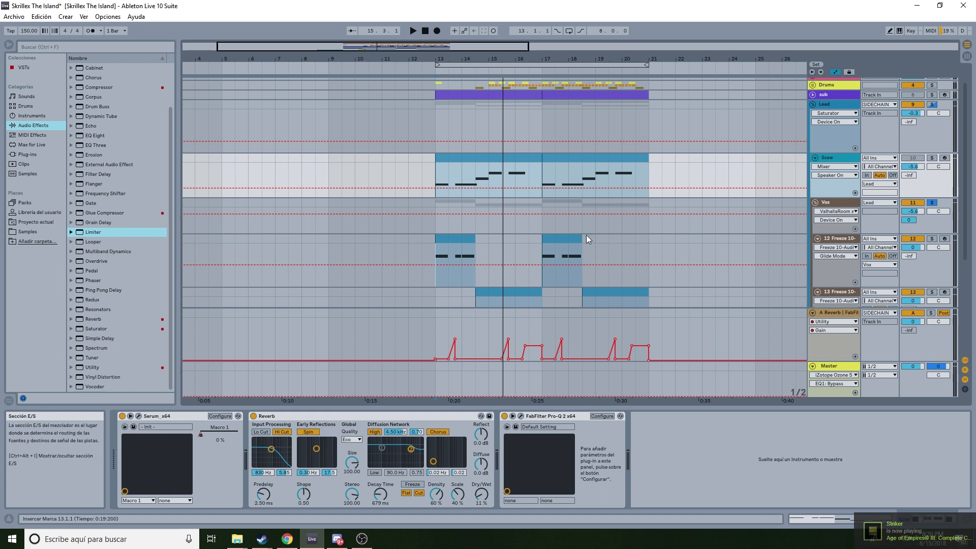
- Open Serum on the Saw track and display its Macro 1 automation lane in the arrangement
left_click(138, 416)
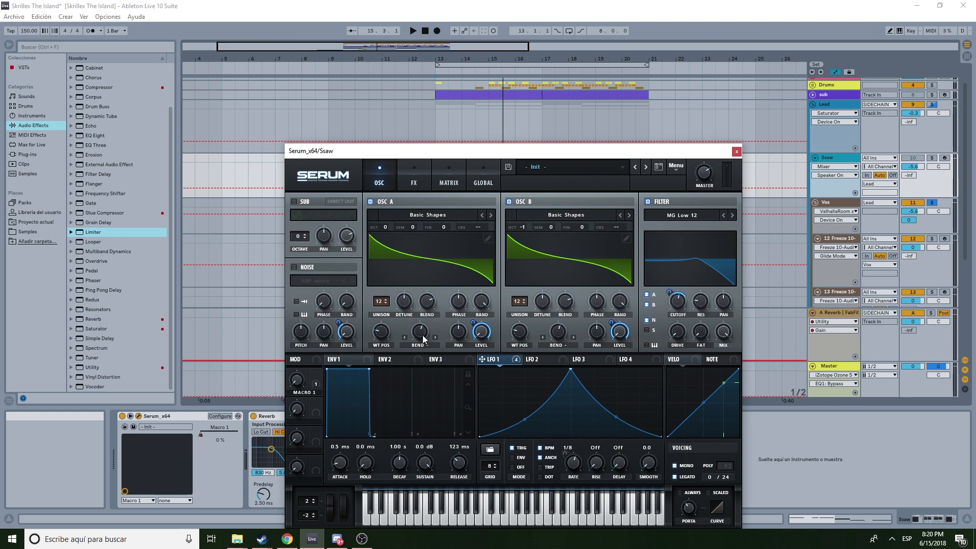
left_click_drag(424, 339, 430, 275)
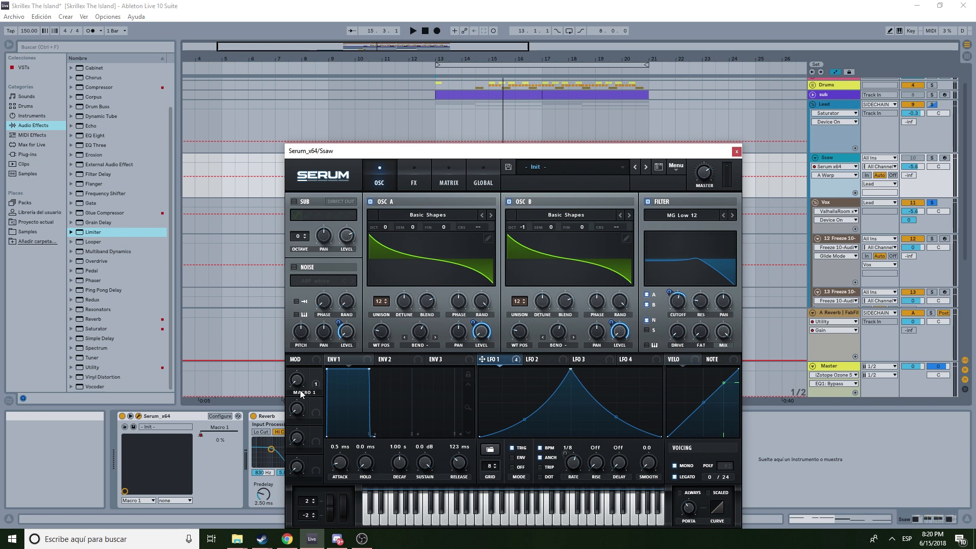
left_click_drag(559, 150, 668, 331)
left_click(836, 175)
left_click(834, 193)
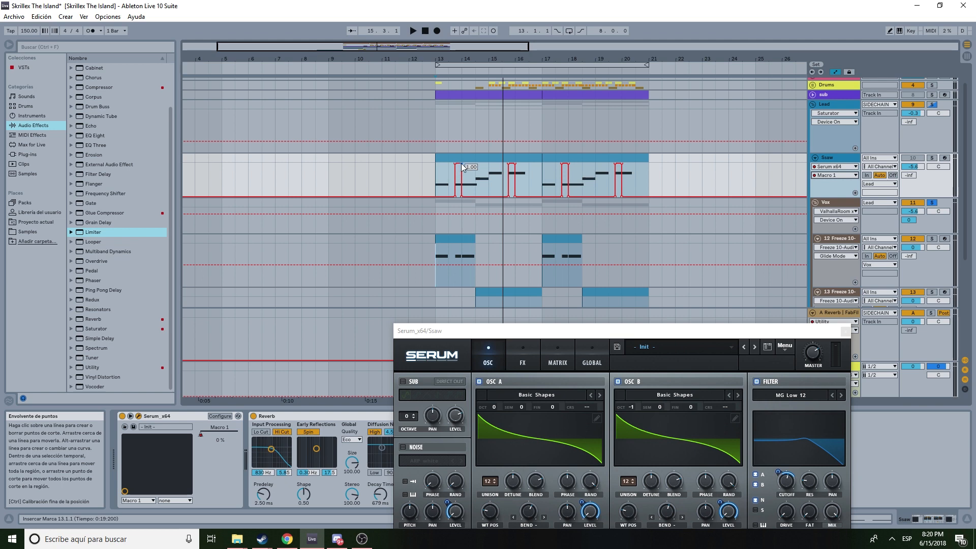
- Examine Serum's Macro 1 modulation of the LFO 1 rate and its FX page compressor, then close the plugin
left_click_drag(569, 333, 590, 128)
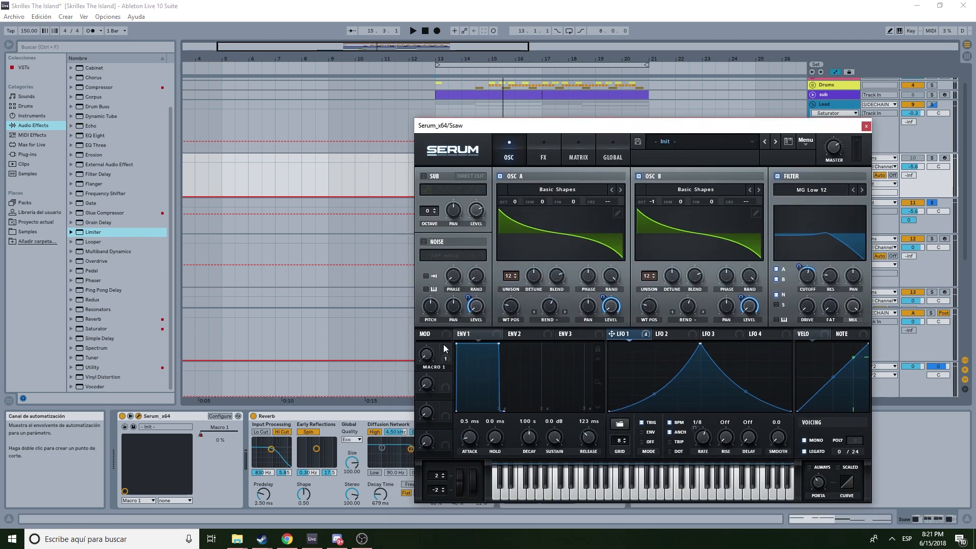
left_click_drag(445, 349, 691, 445)
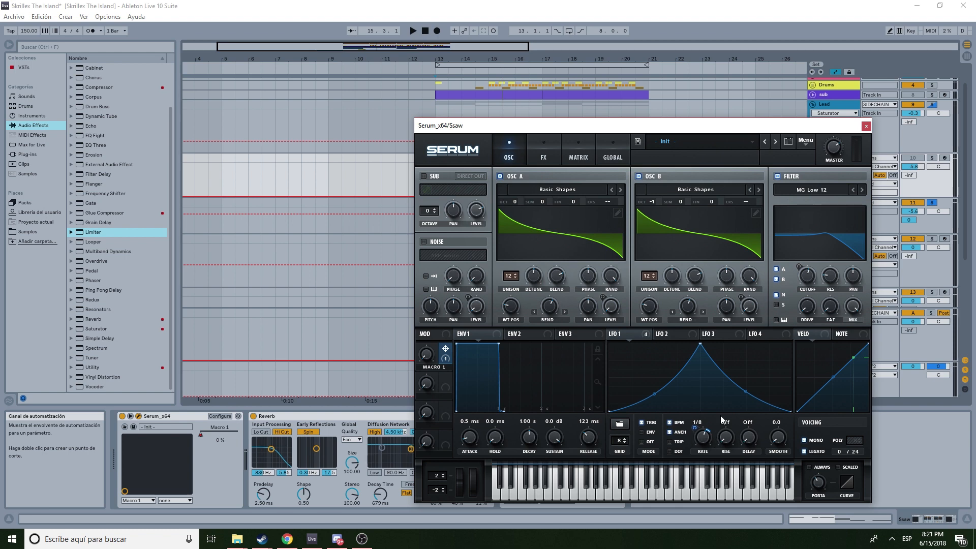
left_click_drag(684, 129, 542, 291)
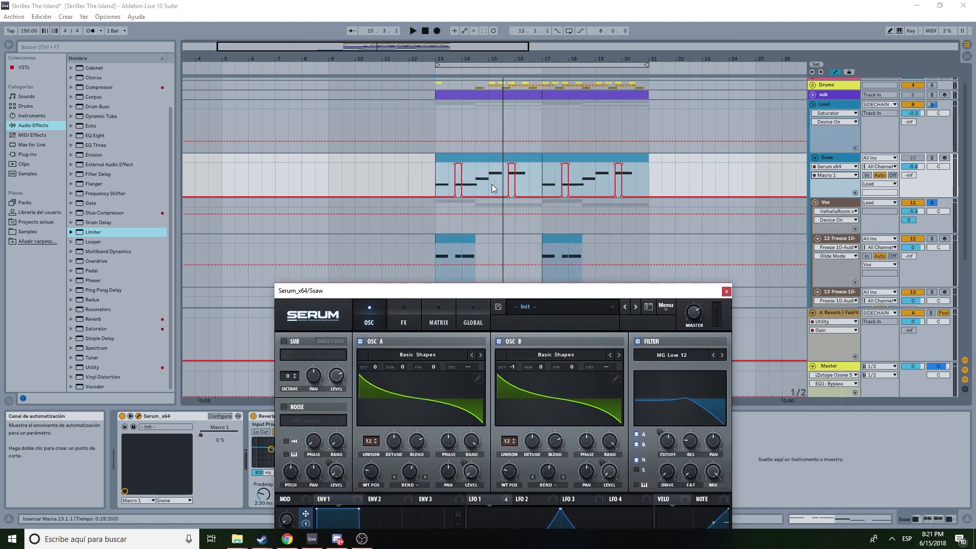
left_click_drag(631, 295, 621, 219)
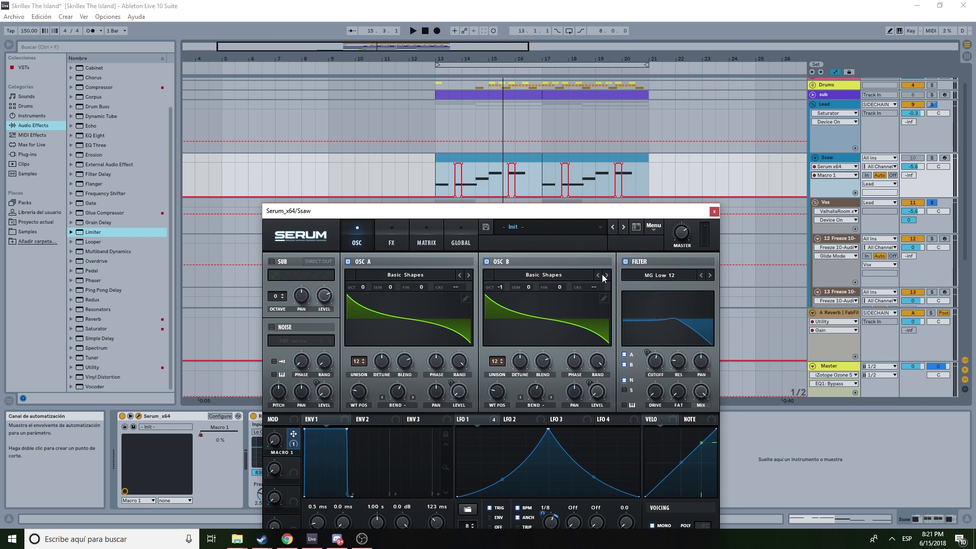
left_click(398, 236)
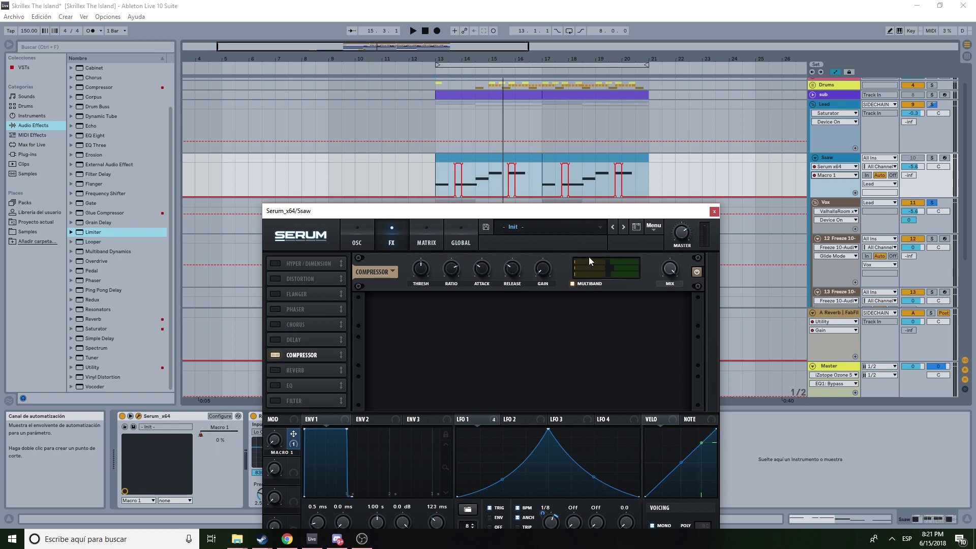
left_click(358, 239)
left_click_drag(429, 208, 382, 81)
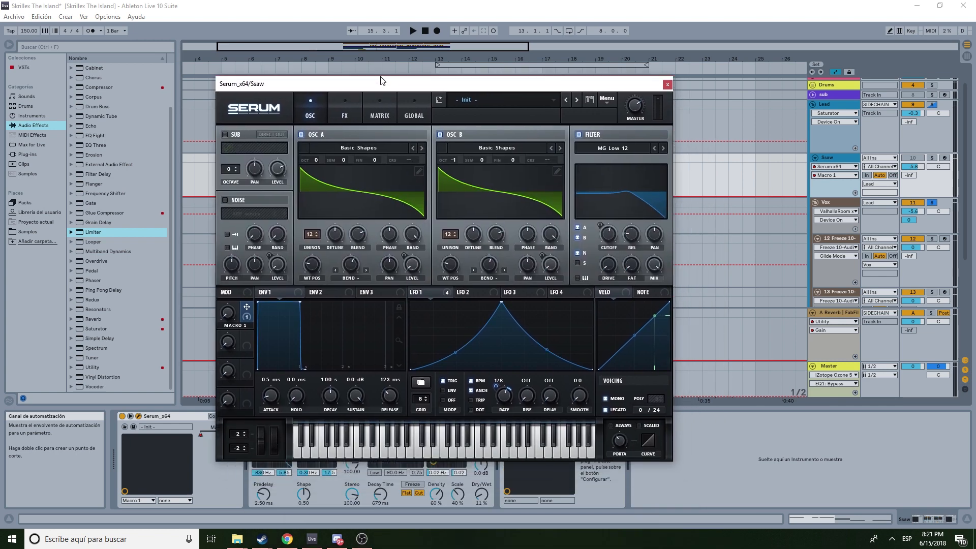
left_click(668, 85)
- Show the Utility Gain automation lane on the 12 Freeze vocal chop track
scroll(471, 236, "down", 3)
scroll(468, 215, "down", 1)
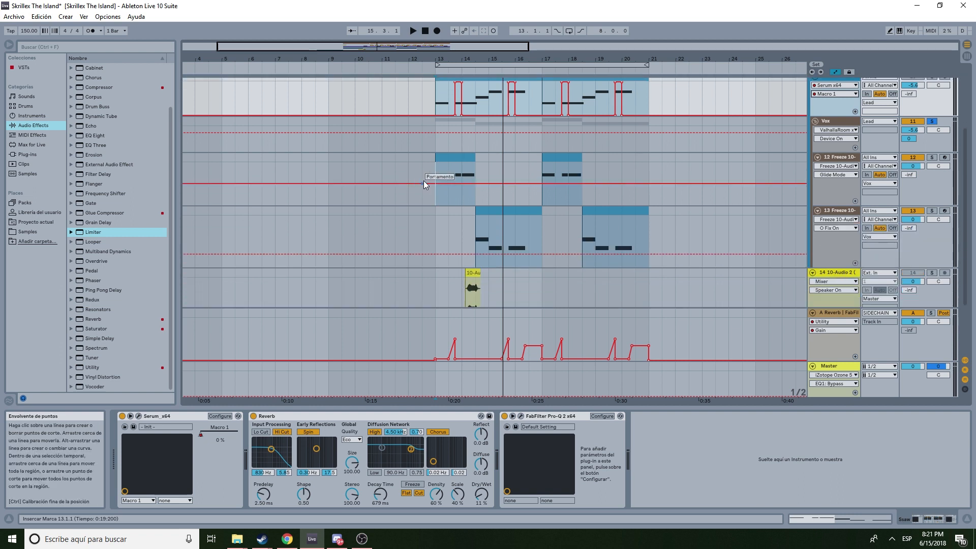
left_click(432, 170)
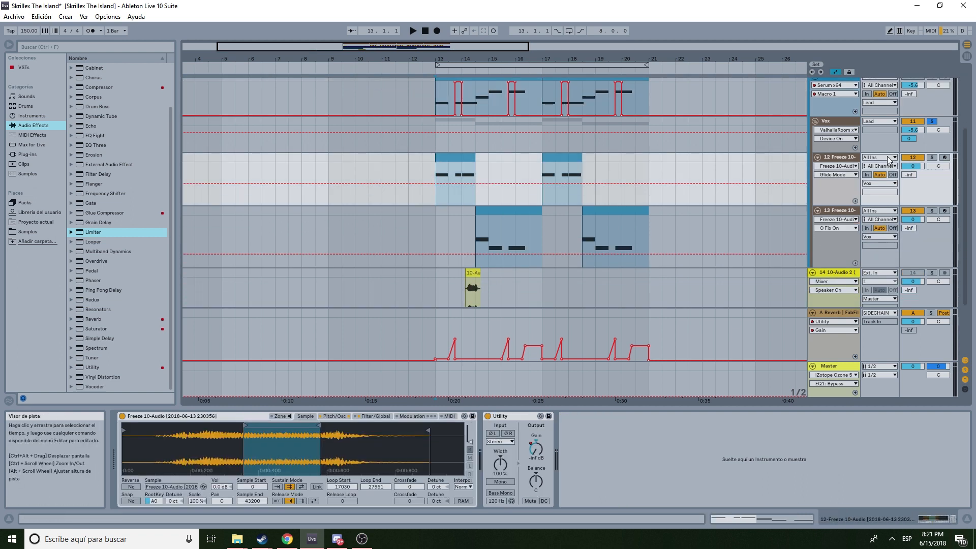
left_click(849, 130)
left_click(848, 130)
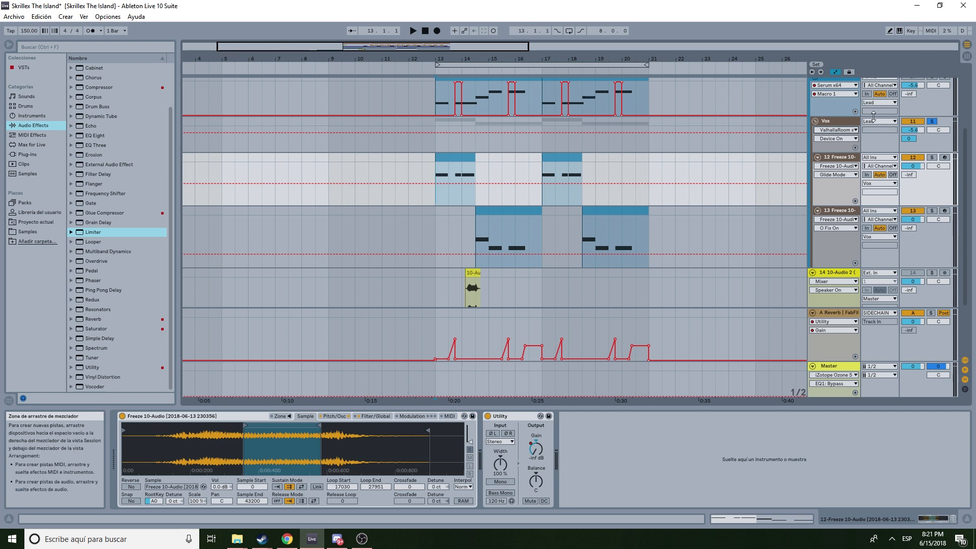
left_click(864, 184)
left_click(856, 186)
left_click(830, 166)
left_click(824, 190)
left_click(828, 178)
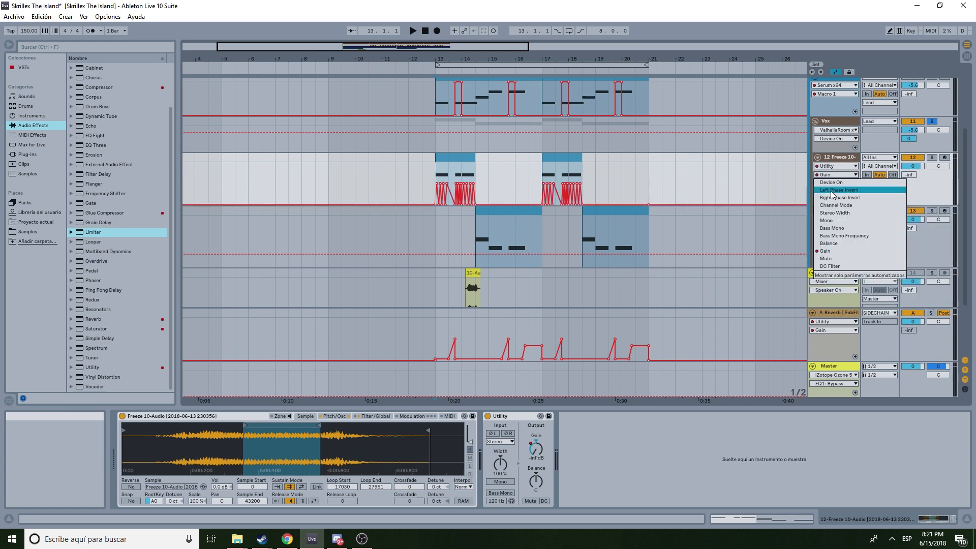
left_click(827, 248)
- Show the Utility Gain automation lane on the 13 Freeze vocal chop track
left_click(836, 219)
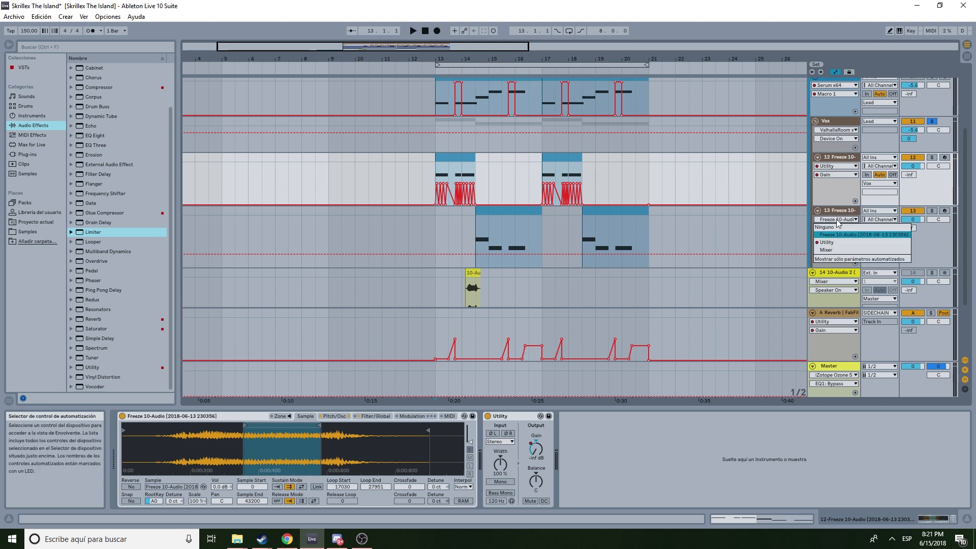
left_click(833, 243)
left_click(831, 228)
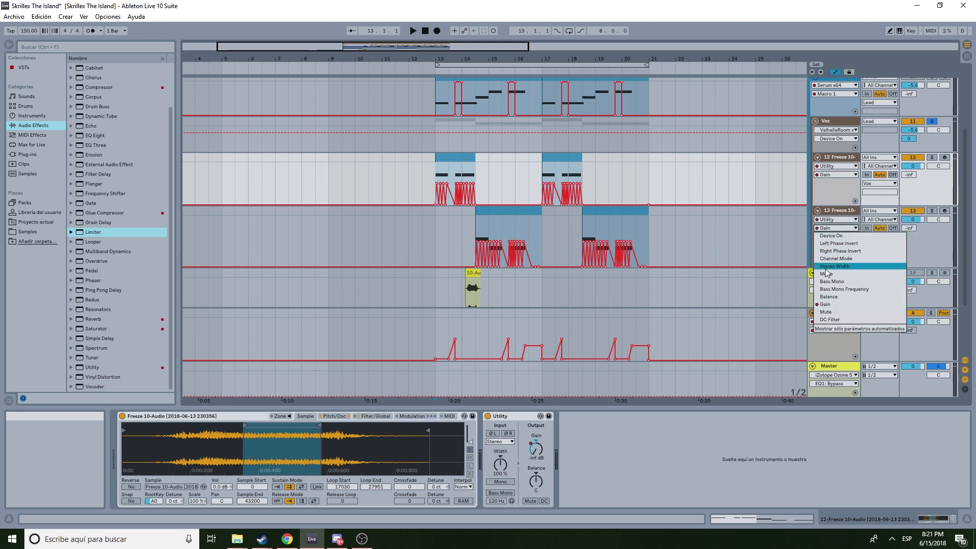
left_click(825, 304)
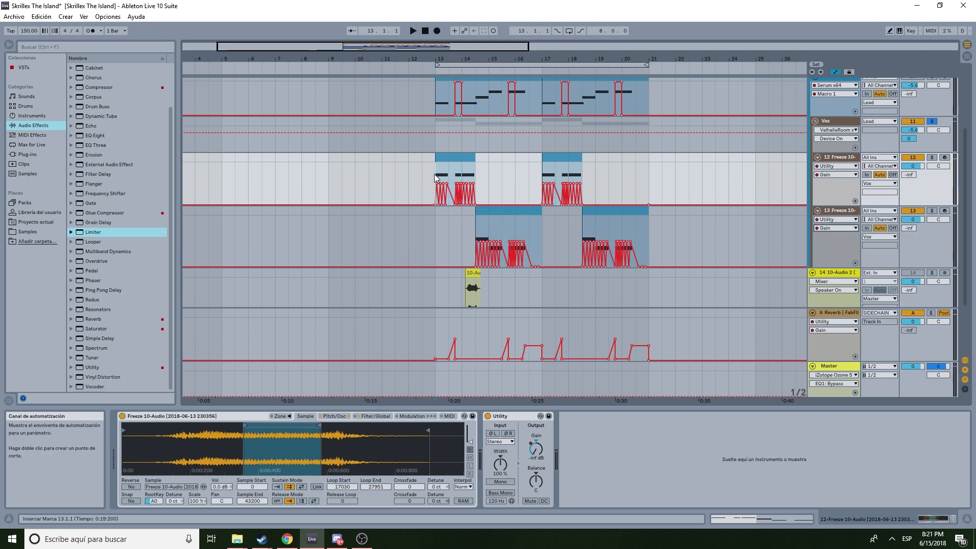
- Zoom the arrangement in around bars 13 to 20 and collapse the Saw track and Vox group
left_click_drag(434, 174, 480, 150)
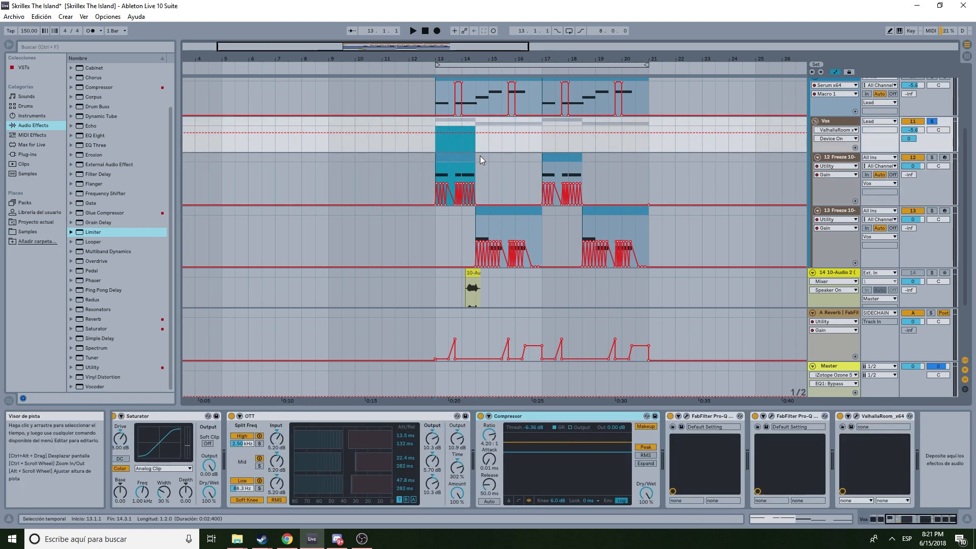
left_click(480, 159)
left_click_drag(421, 46, 399, 88)
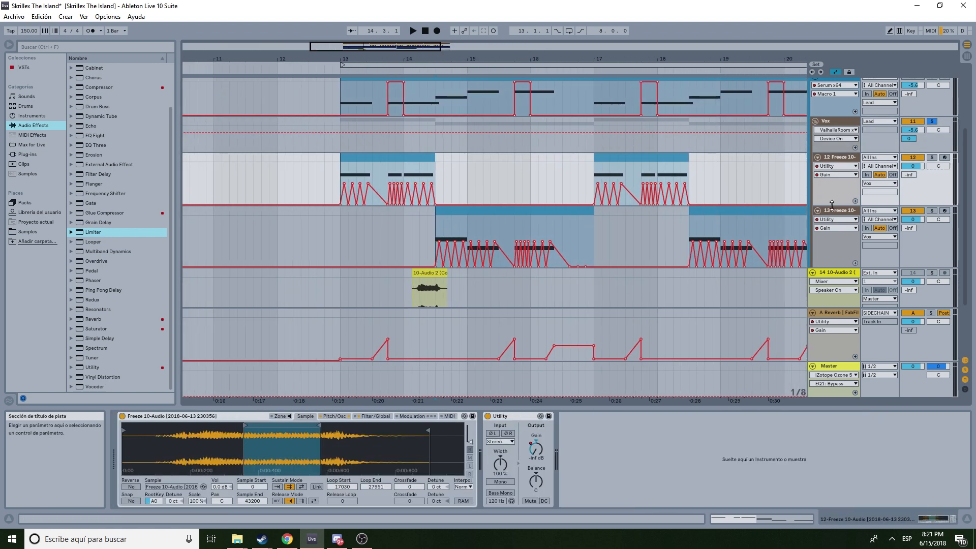
left_click(844, 160)
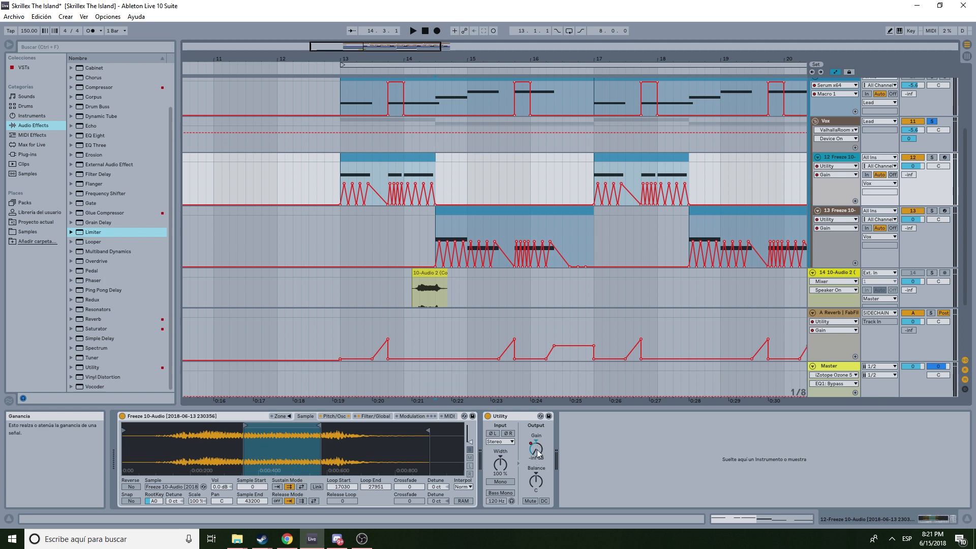
mouse_move(343, 184)
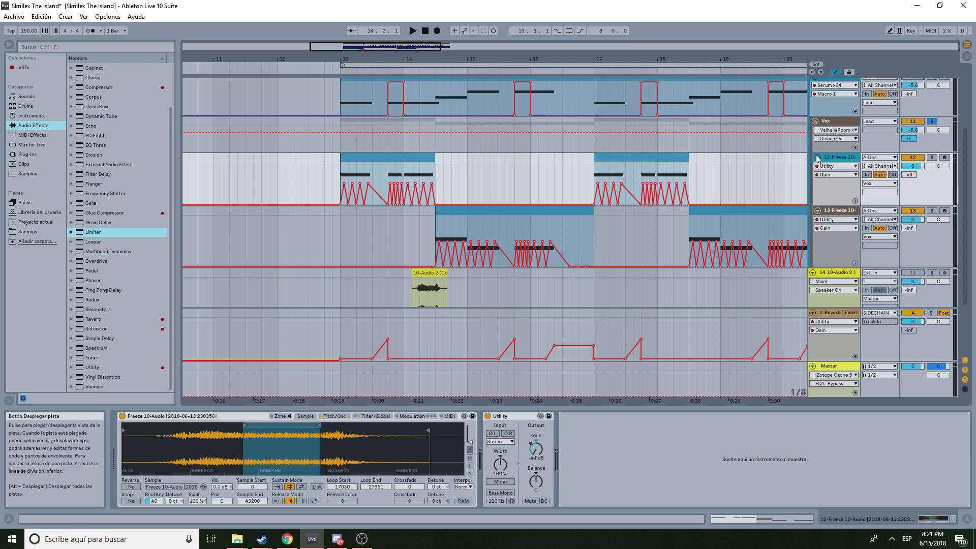
scroll(818, 158, "up", 1)
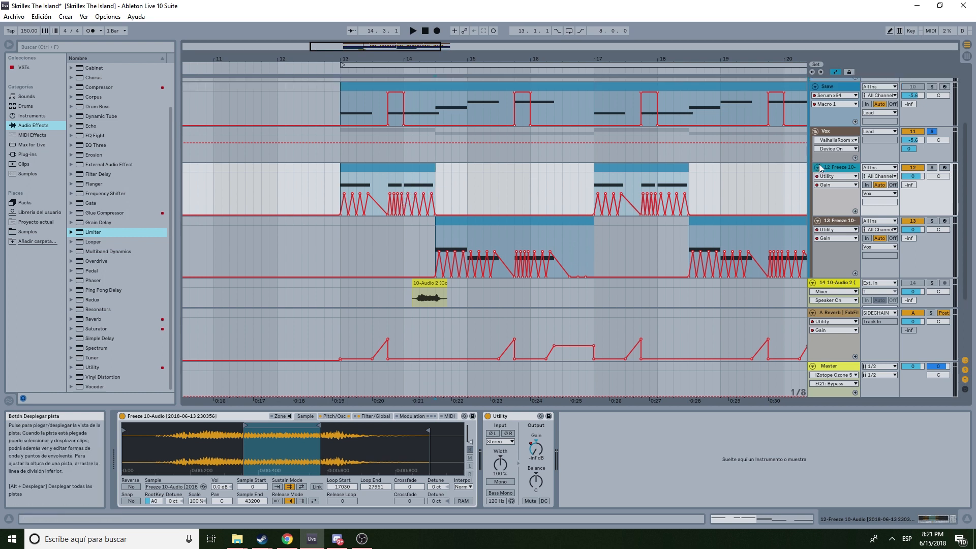
scroll(819, 158, "up", 3)
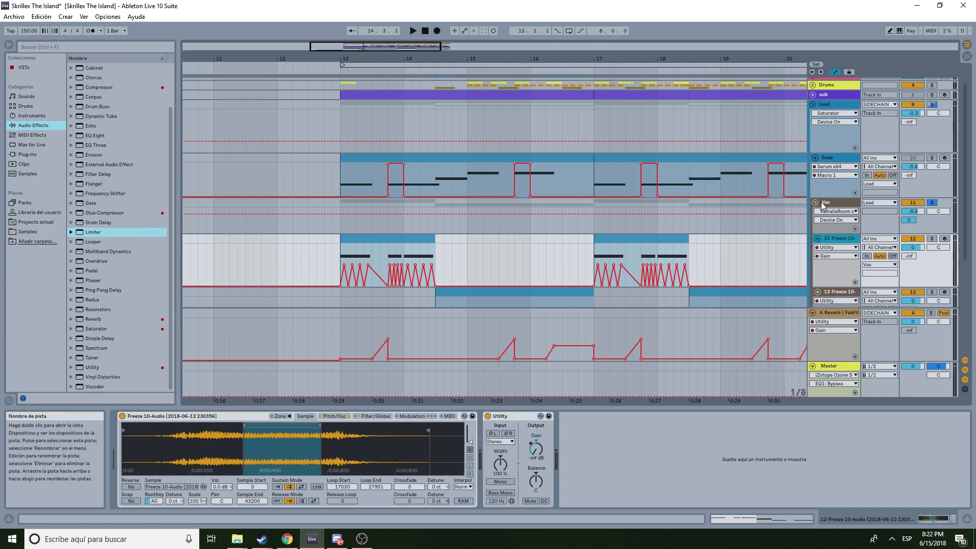
left_click(815, 202)
left_click(815, 157)
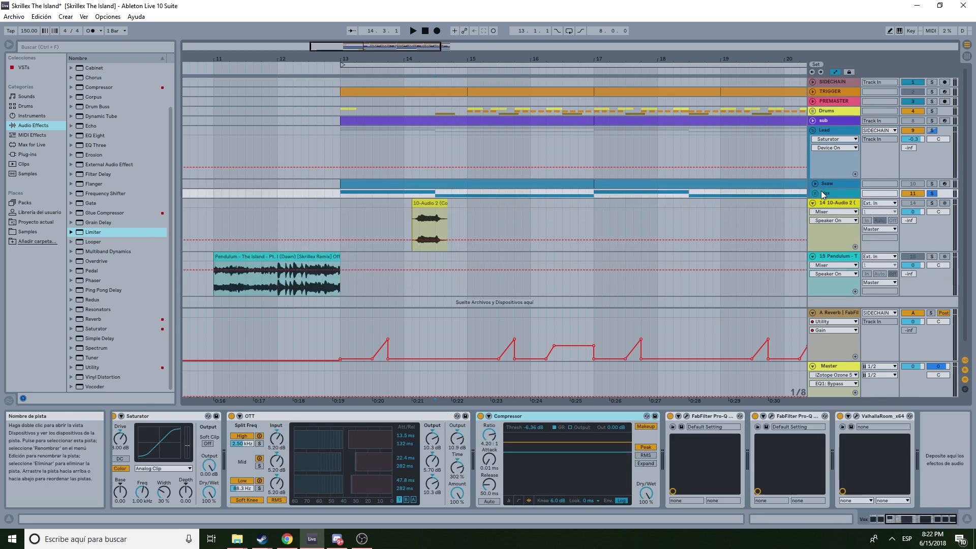
- Select the Lead track and play the section from bar 13, toggling the Vox track's solo
left_click(336, 149)
key("space")
key("space")
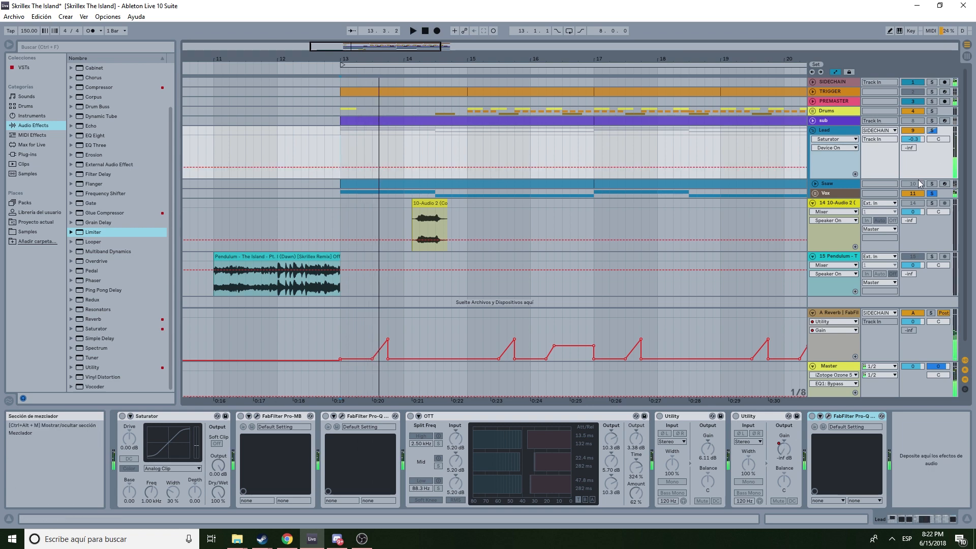
key("space")
key("space")
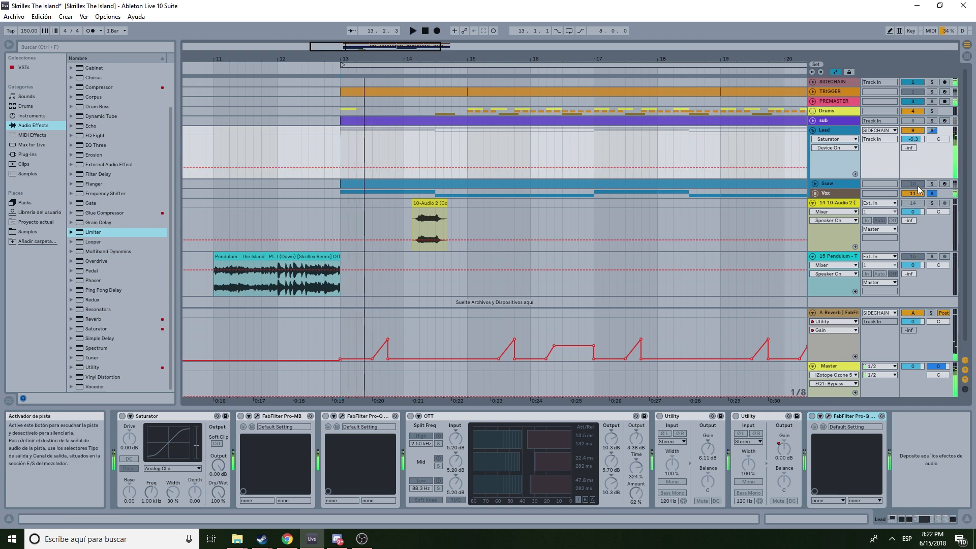
left_click(932, 194)
key("space")
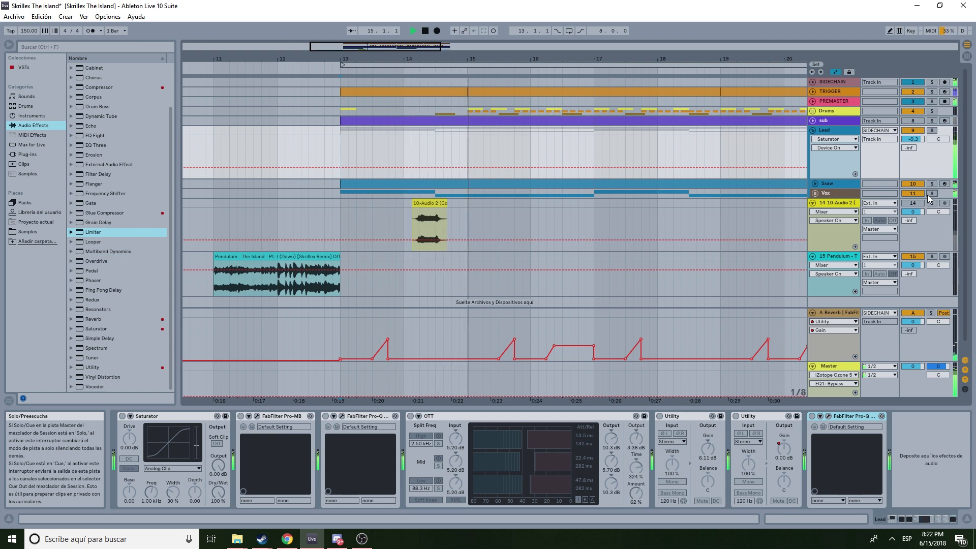
key("space")
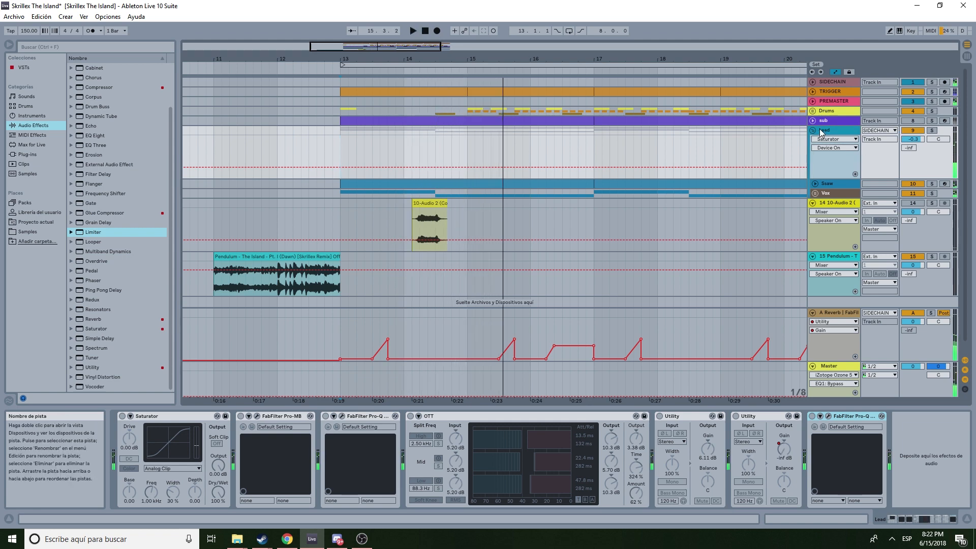
- Activate the Lead track's Saturator and inspect the notch in its Pro-Q 2
left_click(122, 415)
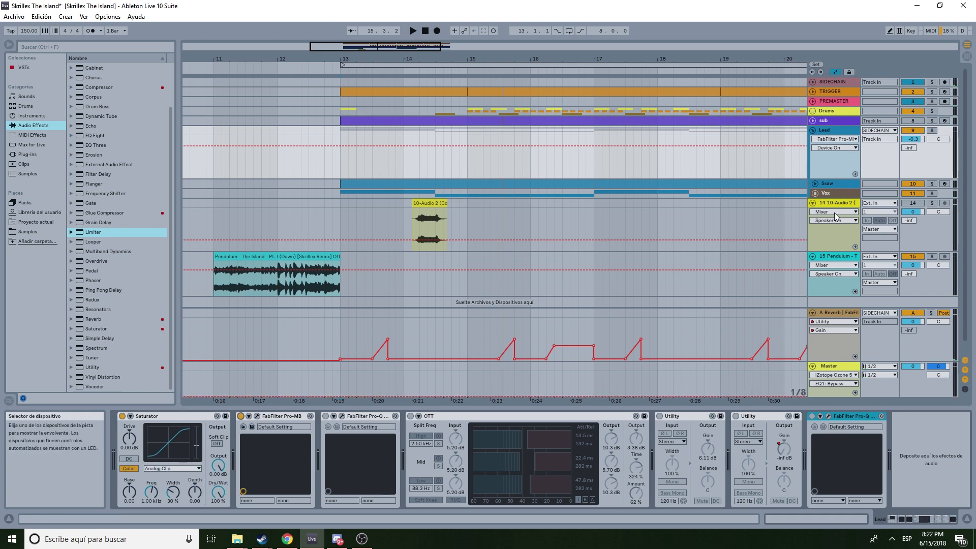
left_click(340, 417)
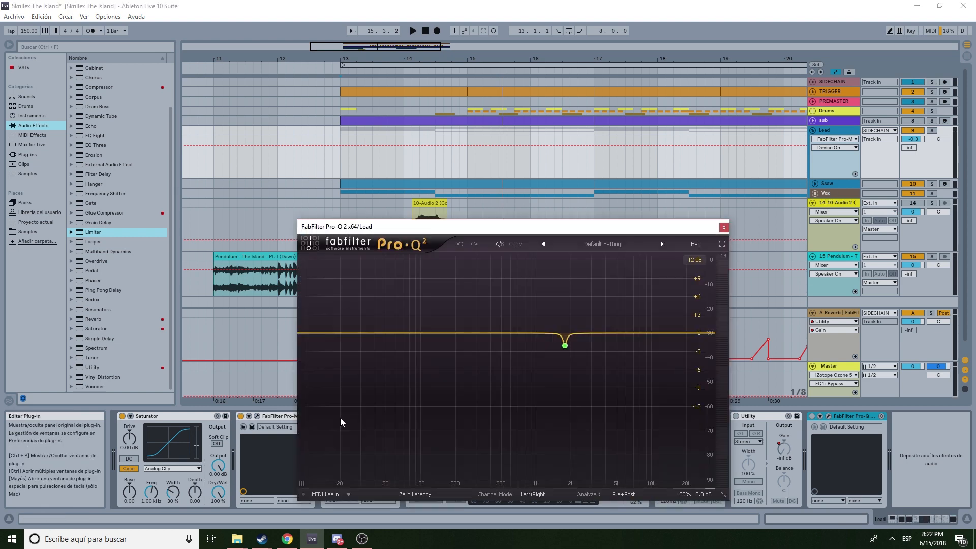
left_click(725, 230)
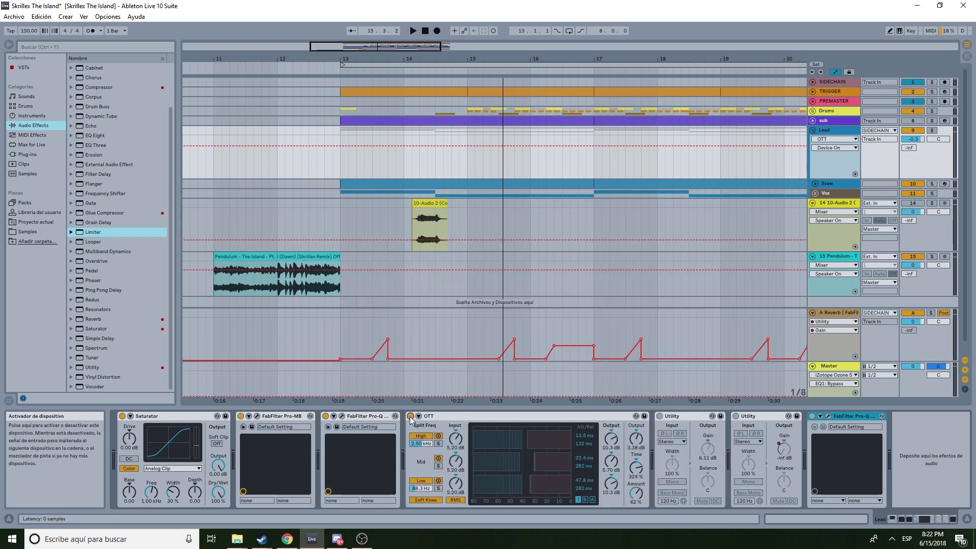
- Activate both Utility devices on the Lead chain, check the second Utility's Gain automation options, and play back
left_click(660, 416)
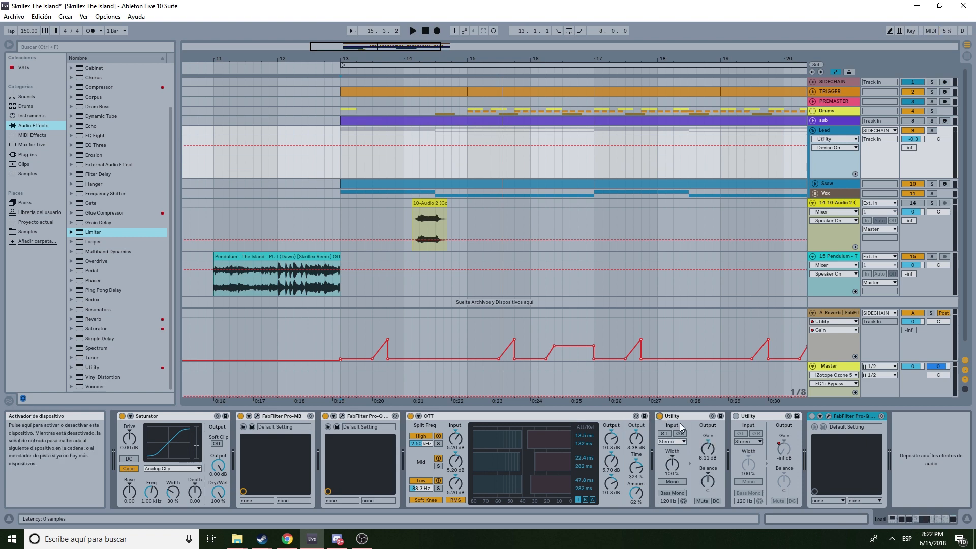
left_click(734, 415)
left_click(734, 416)
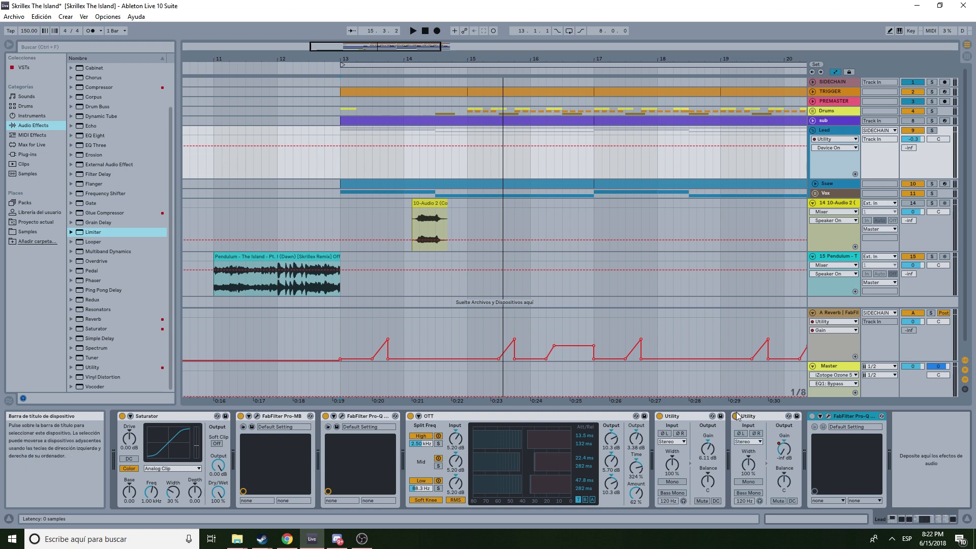
right_click(788, 448)
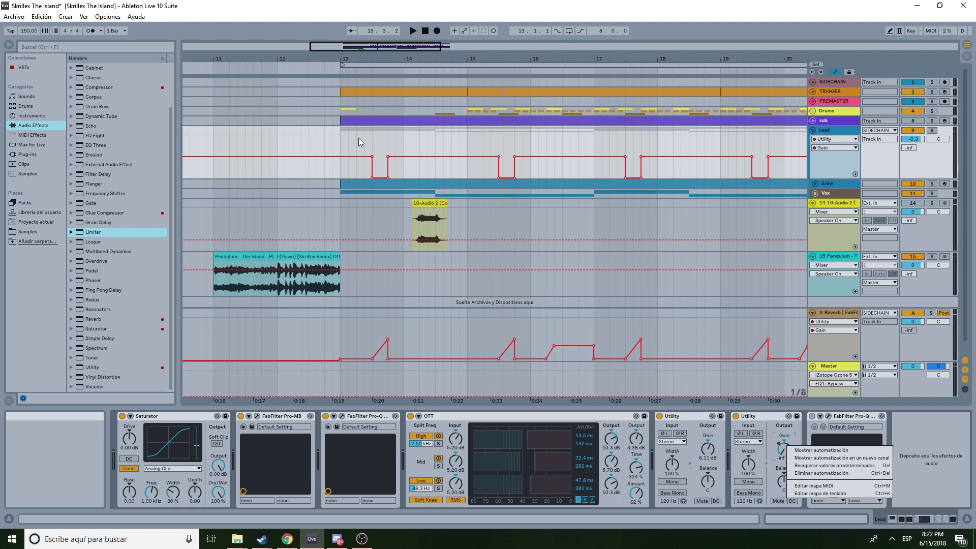
key("Escape")
key("space")
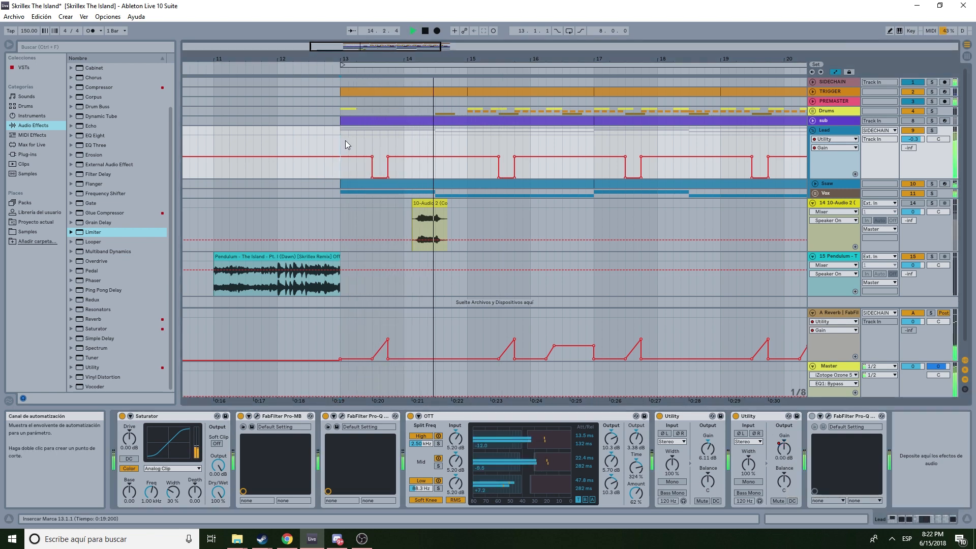
- Play the Lead section from bar 13 and stop playback
key("space")
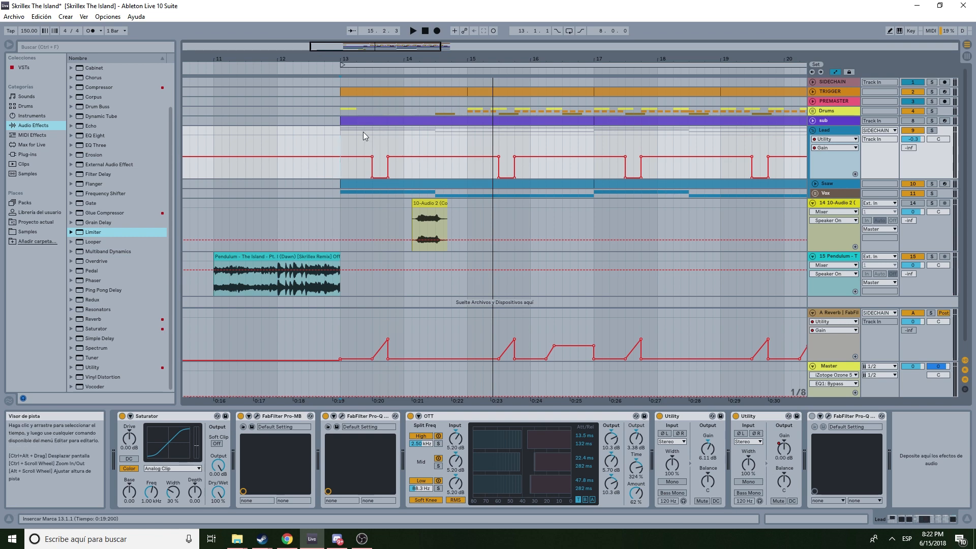
left_click(338, 139)
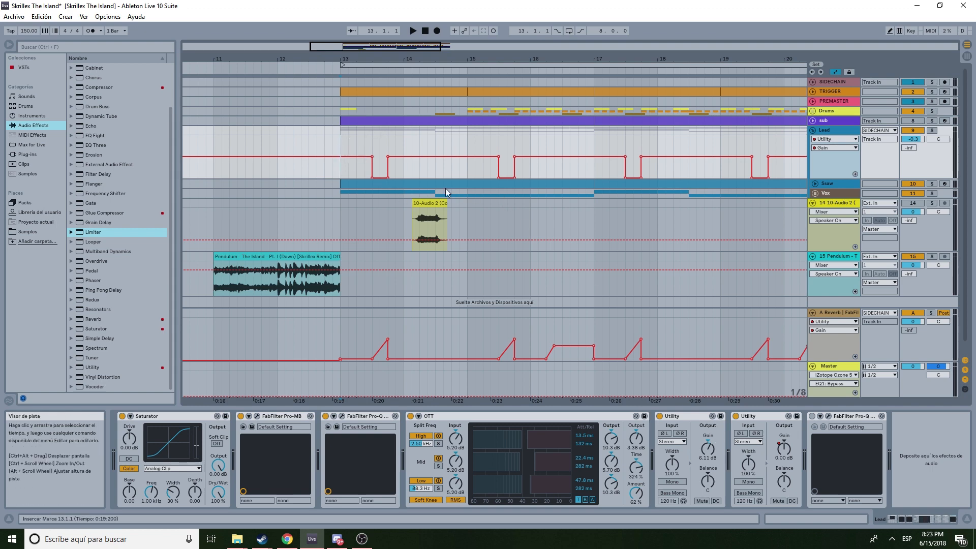
key("space")
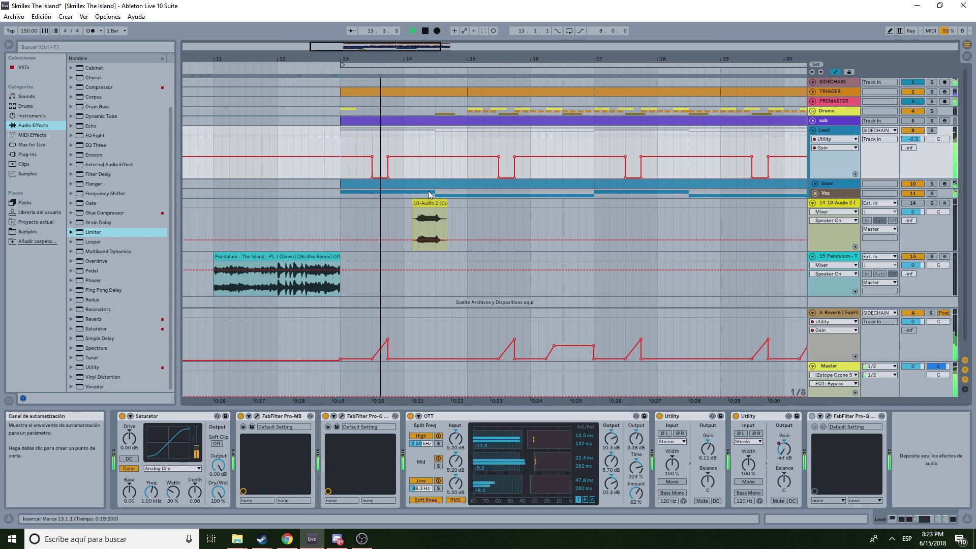
mouse_move(499, 156)
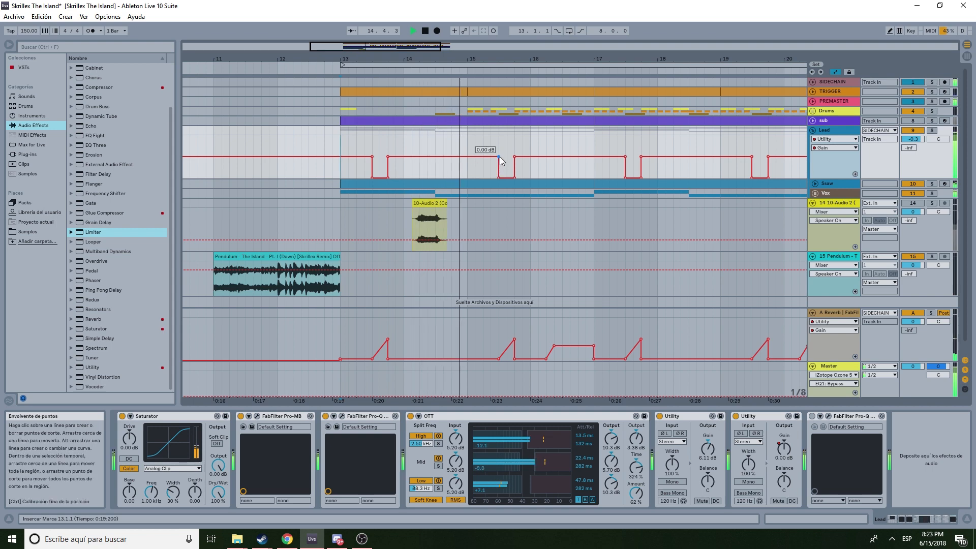
key("space")
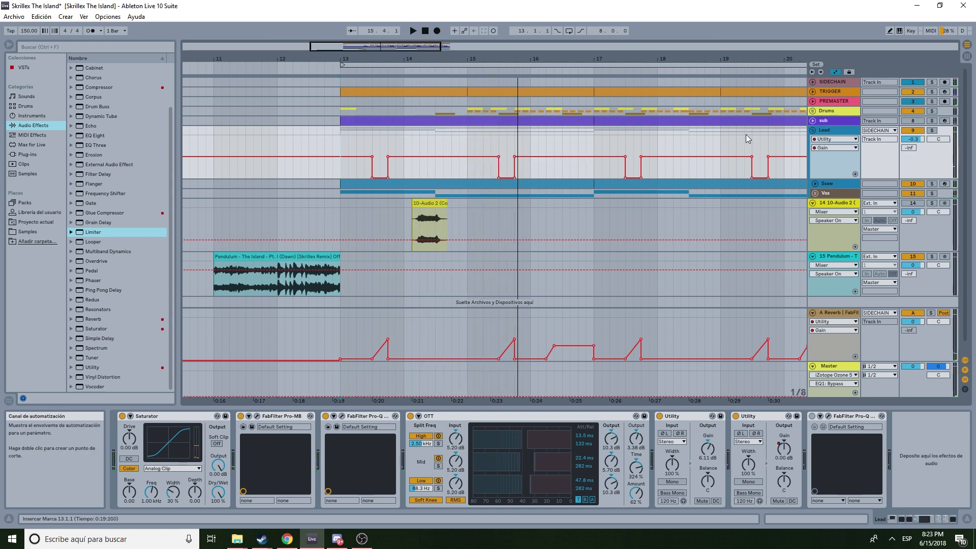
- Open and close the Lead's last Pro-Q 2 window, then expand the sub track
left_click(828, 415)
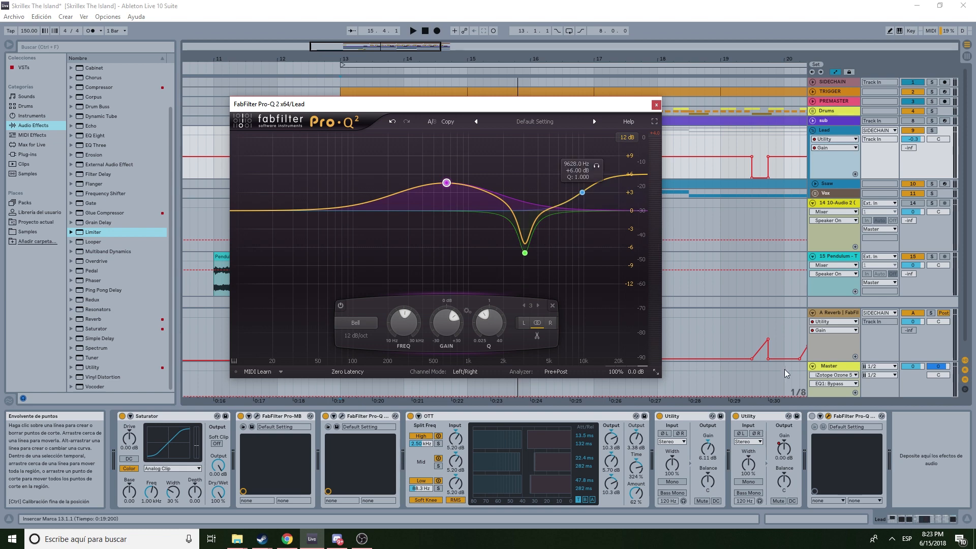
left_click(813, 417)
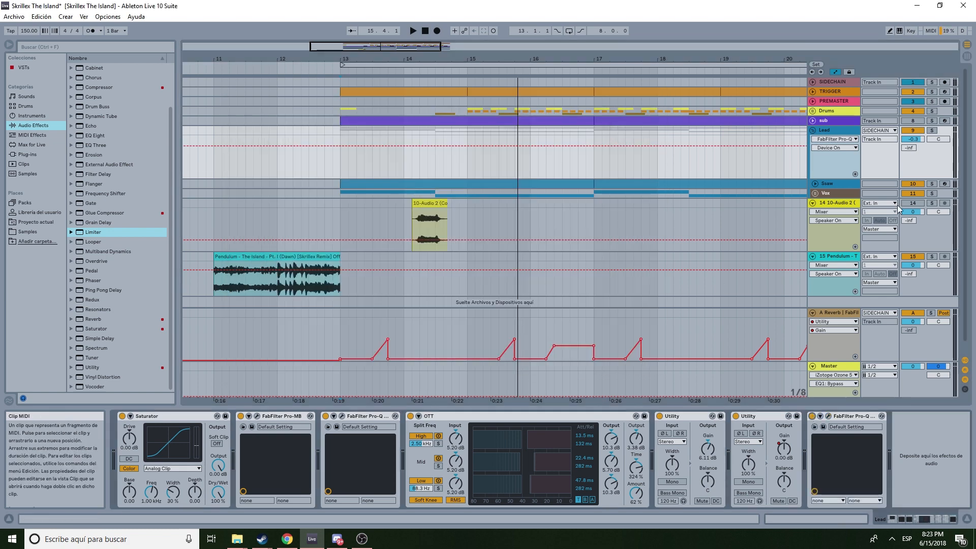
left_click(813, 131)
left_click(813, 131)
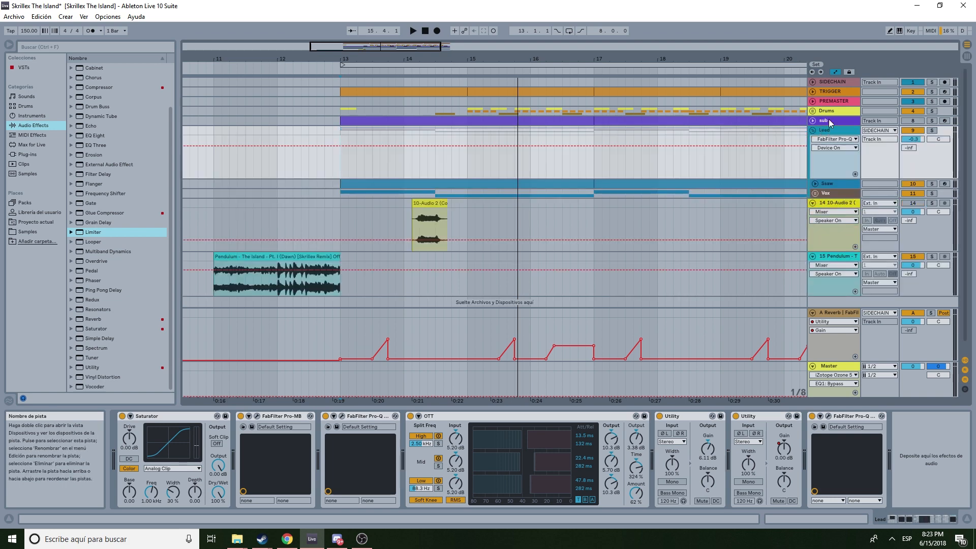
left_click(813, 121)
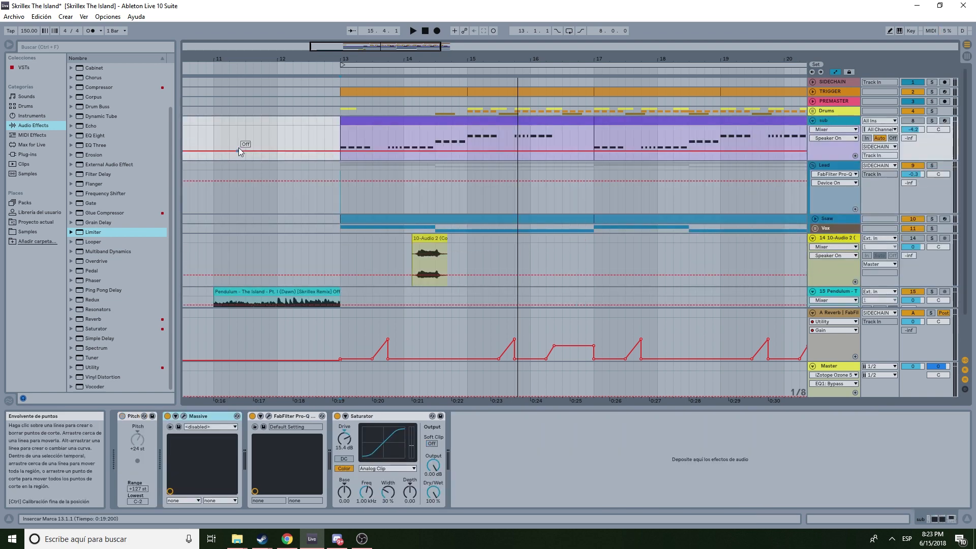
left_click(339, 135)
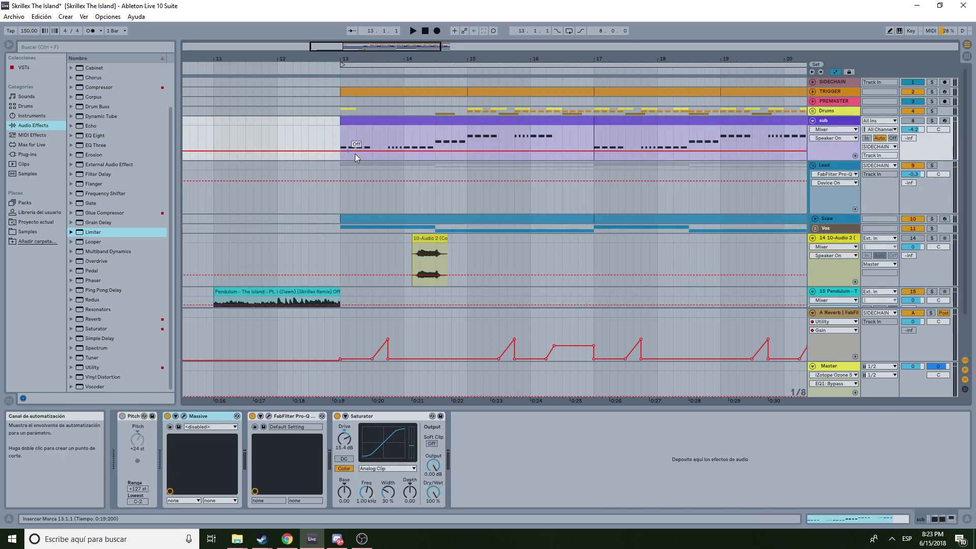
- Inspect the sub track's Massive and Pro-Q 2 plugin windows, closing each after viewing
left_click(184, 417)
left_click_drag(363, 72, 640, 59)
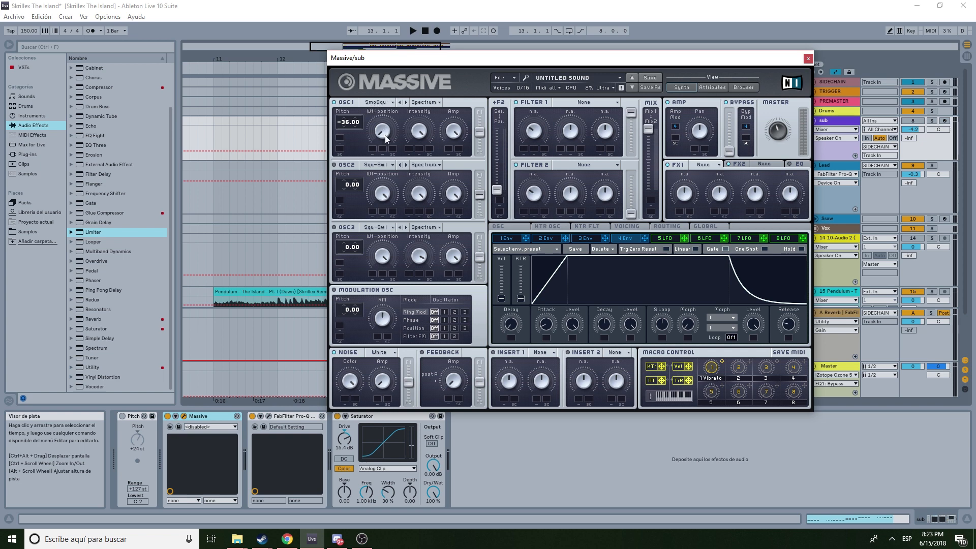
left_click(269, 416)
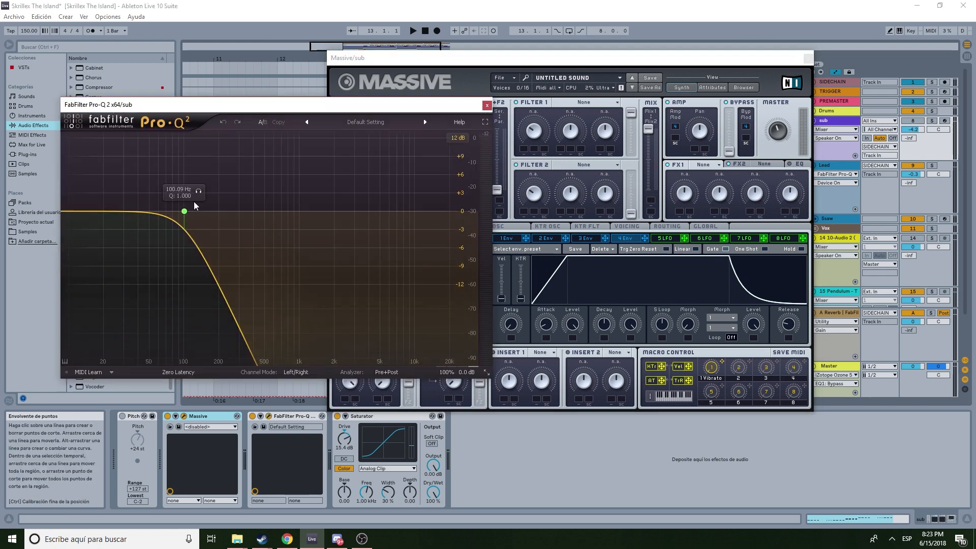
left_click(487, 105)
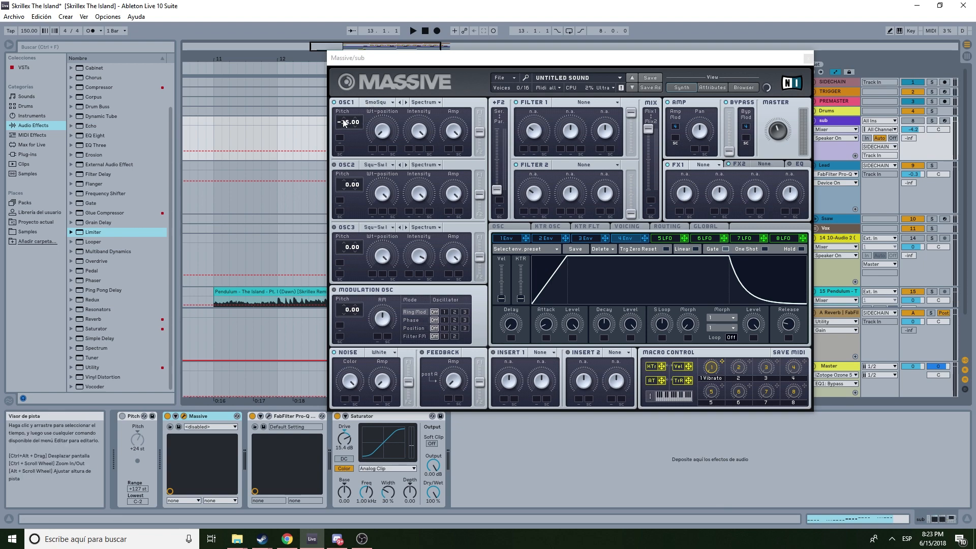
left_click(807, 59)
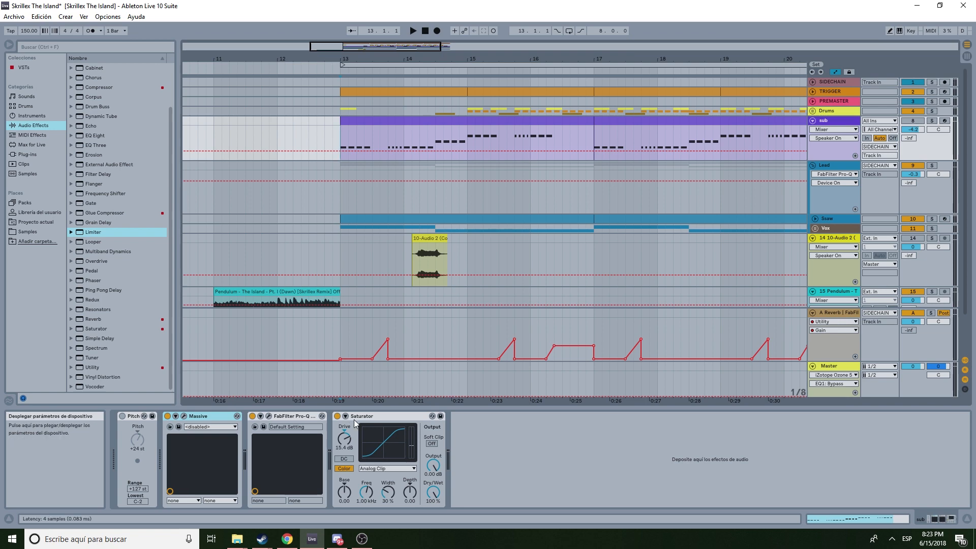
left_click(184, 417)
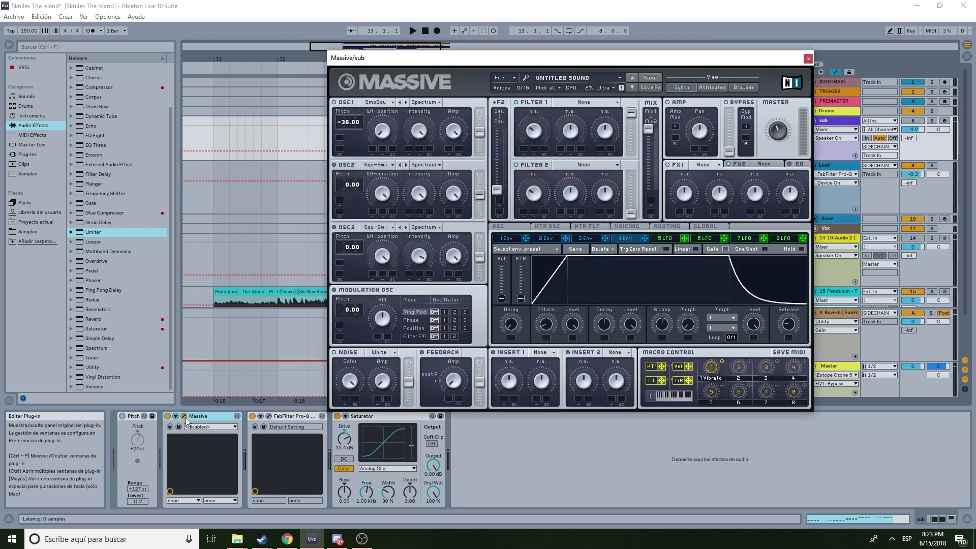
left_click(184, 416)
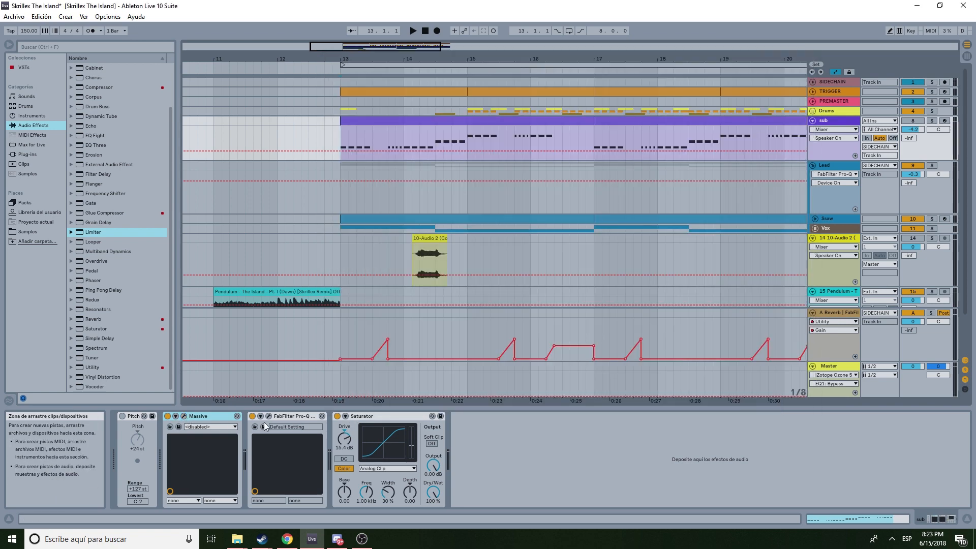
left_click(368, 416)
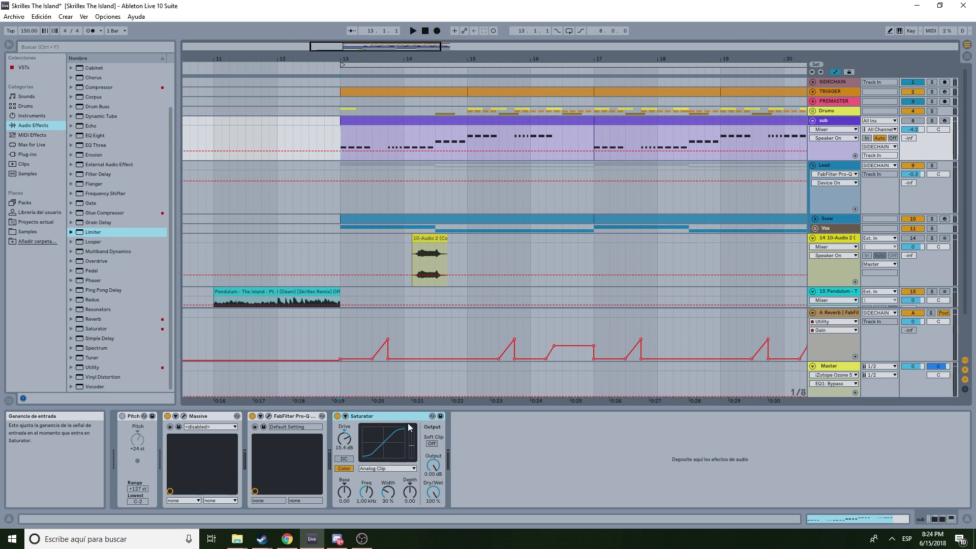
- Solo the sub track and play it from bar 13
left_click(917, 120)
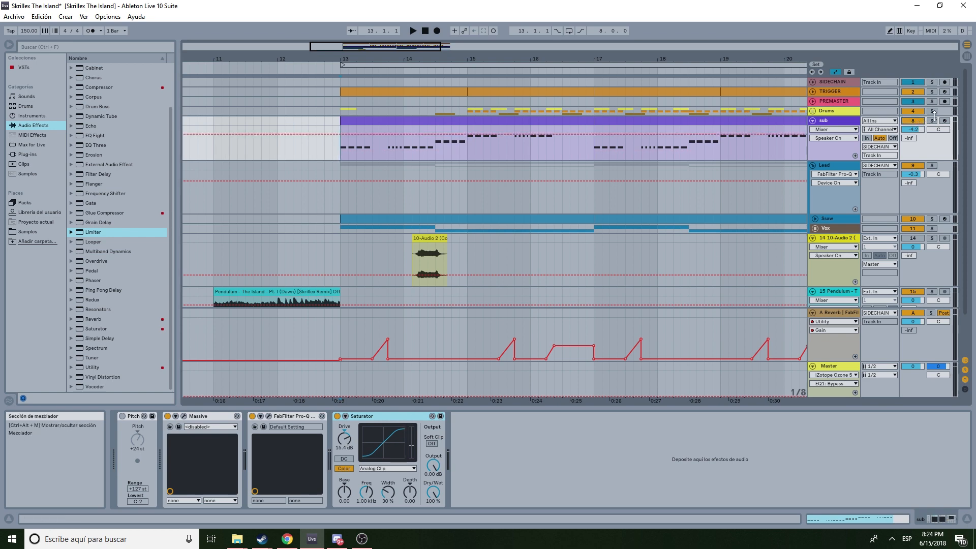
left_click(932, 121)
key("space")
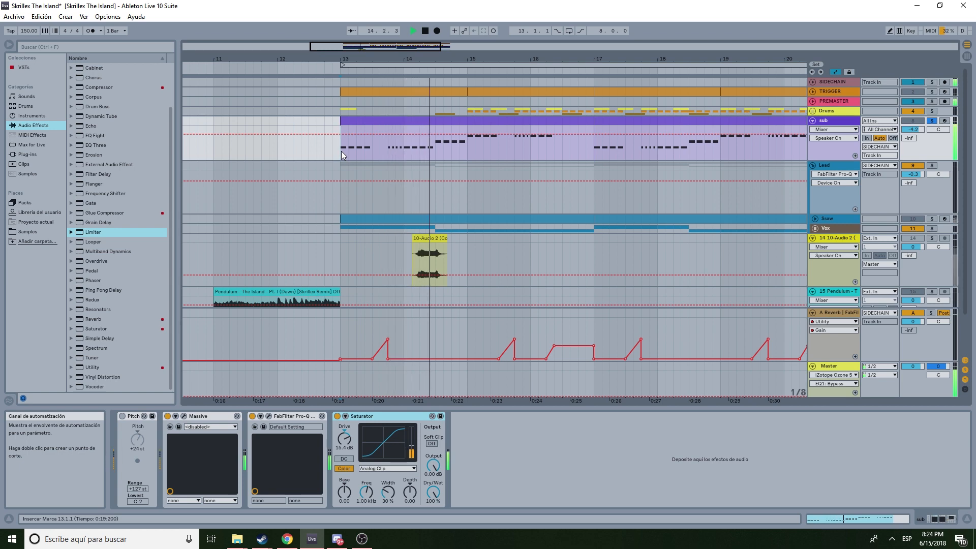
key("space")
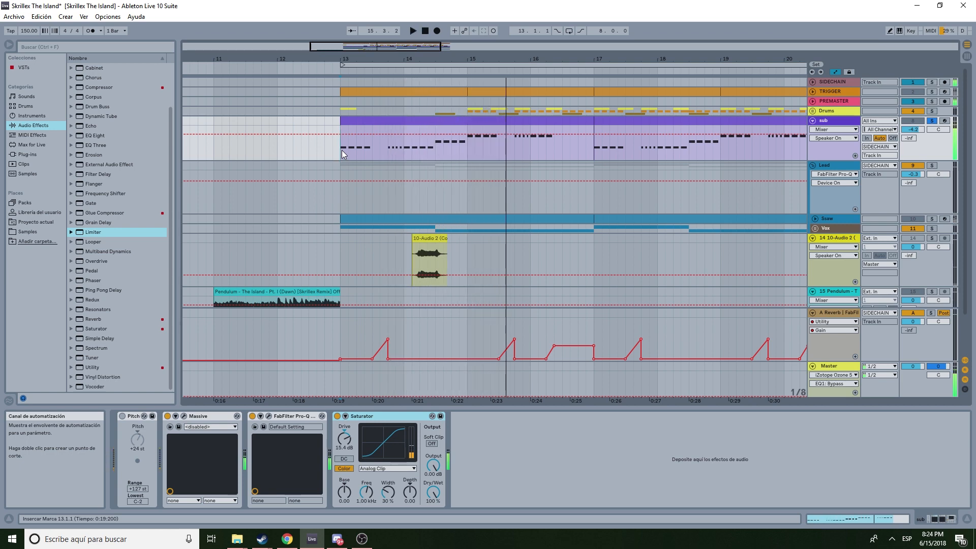
- Highlight the sub bass note phrases in bars 13 and 14
left_click(375, 146)
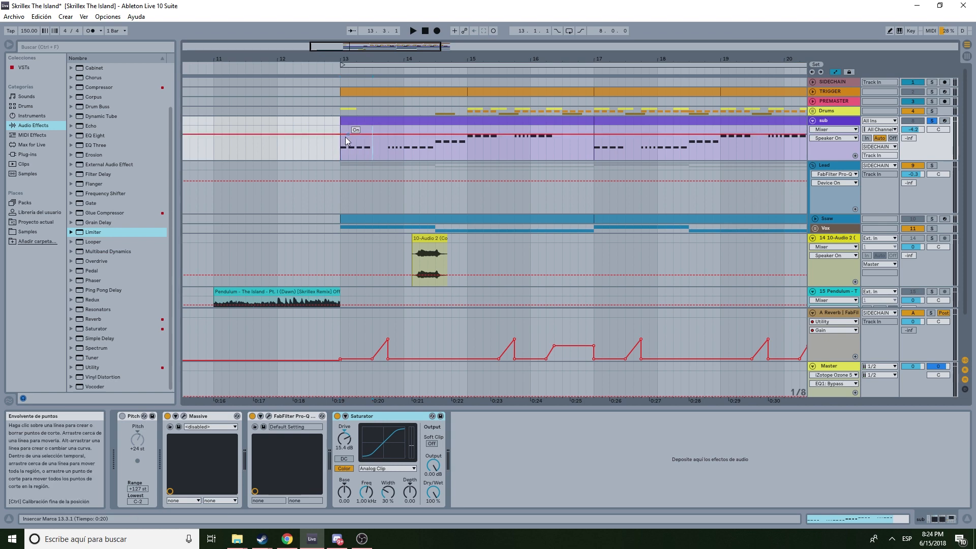
left_click_drag(343, 145, 385, 142)
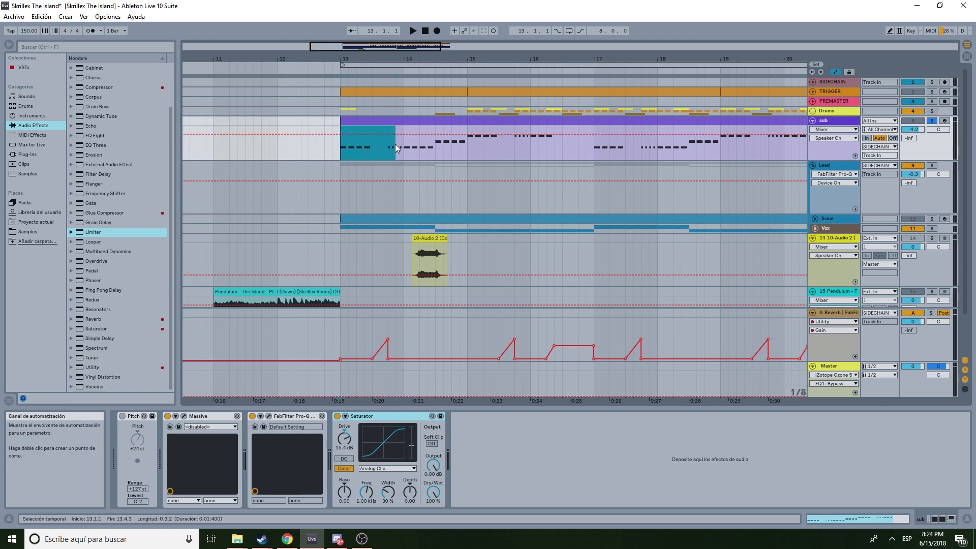
left_click(386, 149)
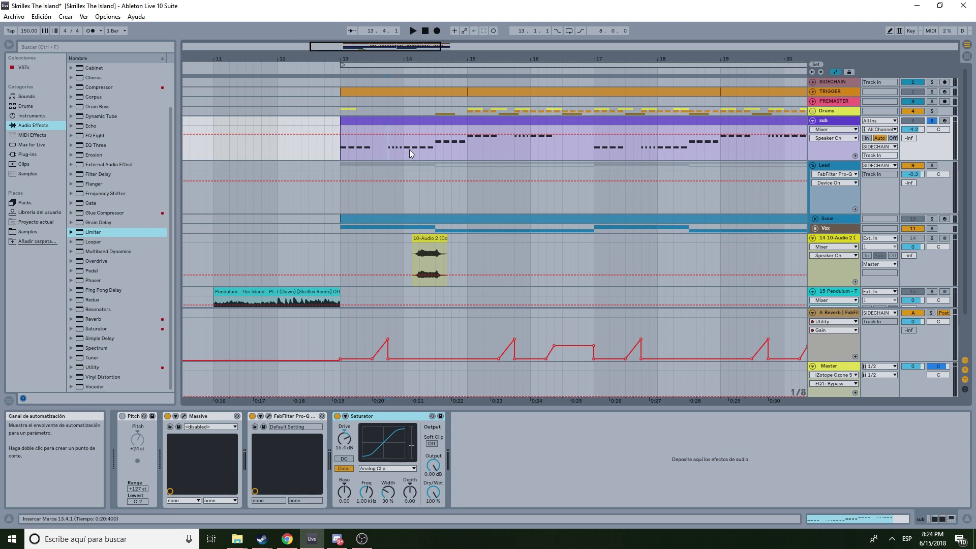
left_click_drag(403, 133, 464, 133)
left_click(467, 149)
- Expand the Snare track and Vox group and highlight the sub and Snare note phrases in bars 13 to 15
scroll(456, 172, "down", 2)
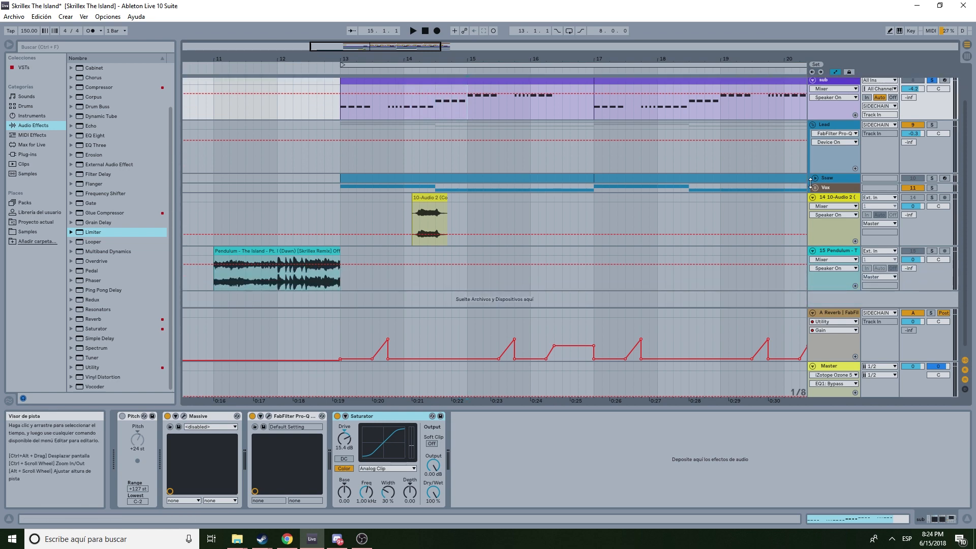
left_click(816, 178)
left_click(816, 222)
left_click(815, 223)
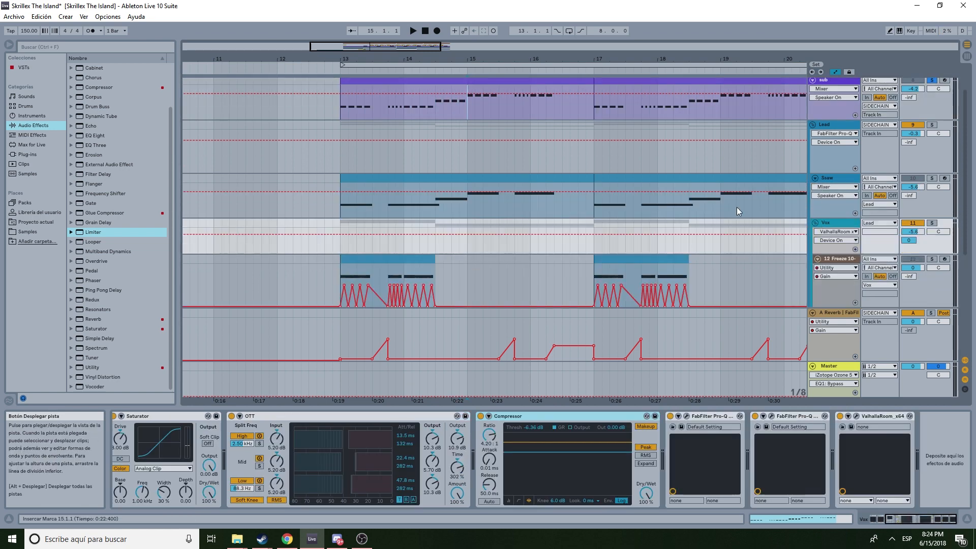
left_click_drag(337, 103, 485, 114)
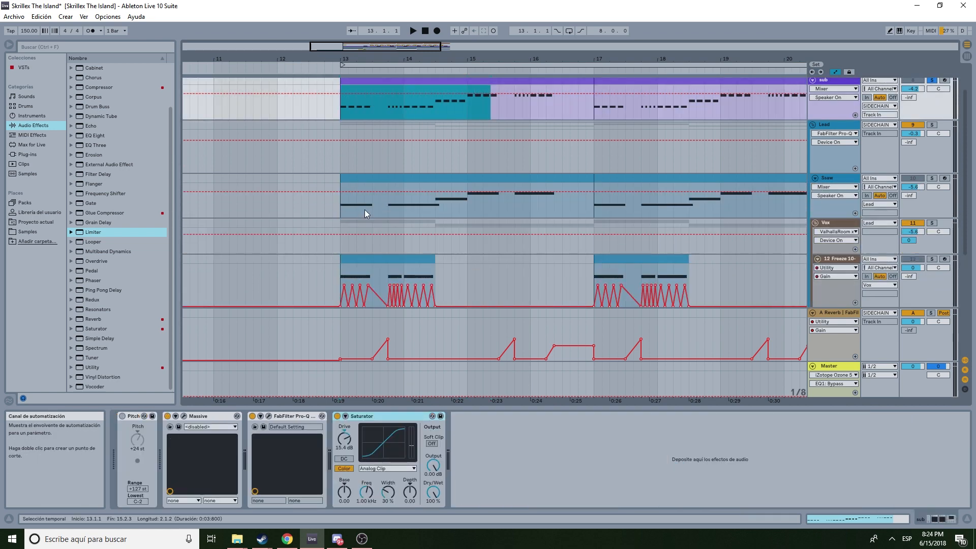
left_click_drag(341, 209, 462, 206)
left_click(469, 207)
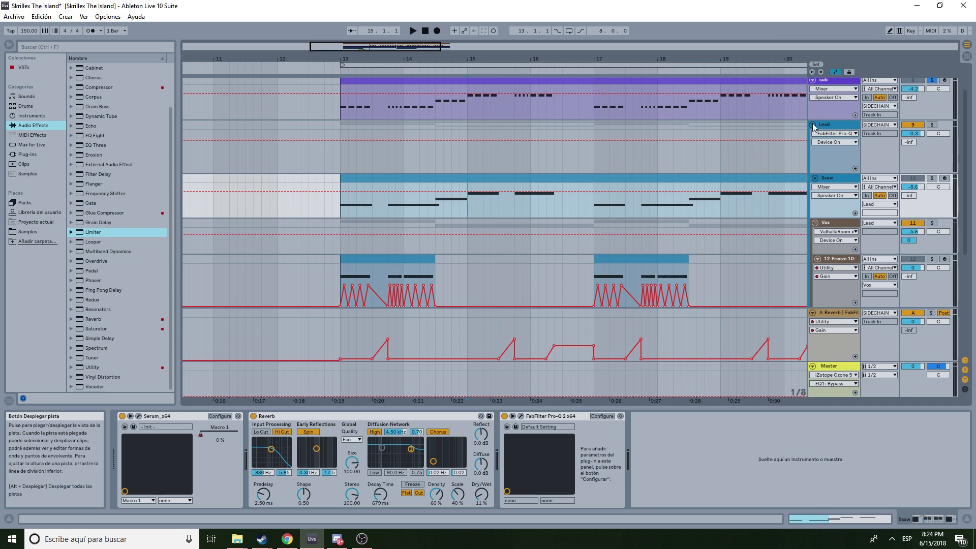
- Collapse the Vox group, expand the Lead and Snare tracks, and unsolo the sub track
left_click(816, 222)
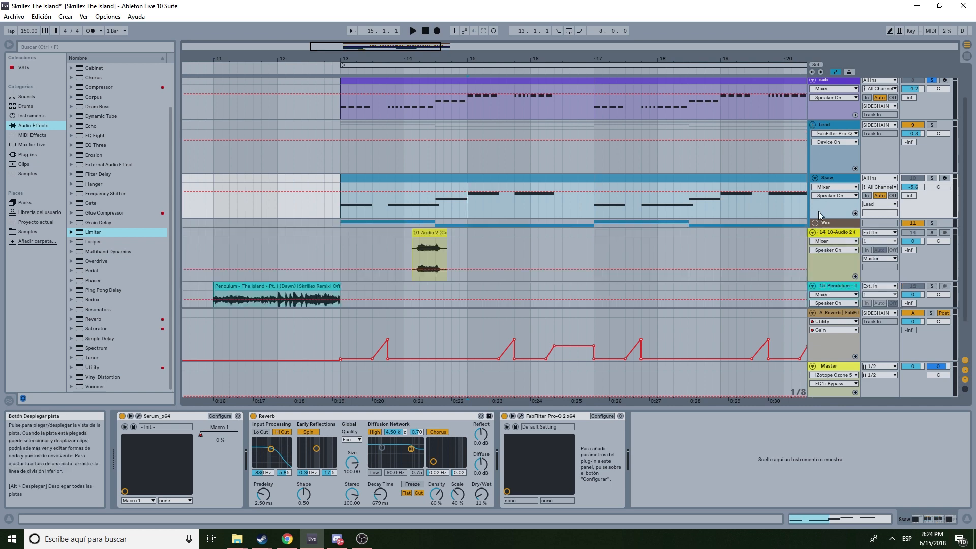
left_click(813, 125)
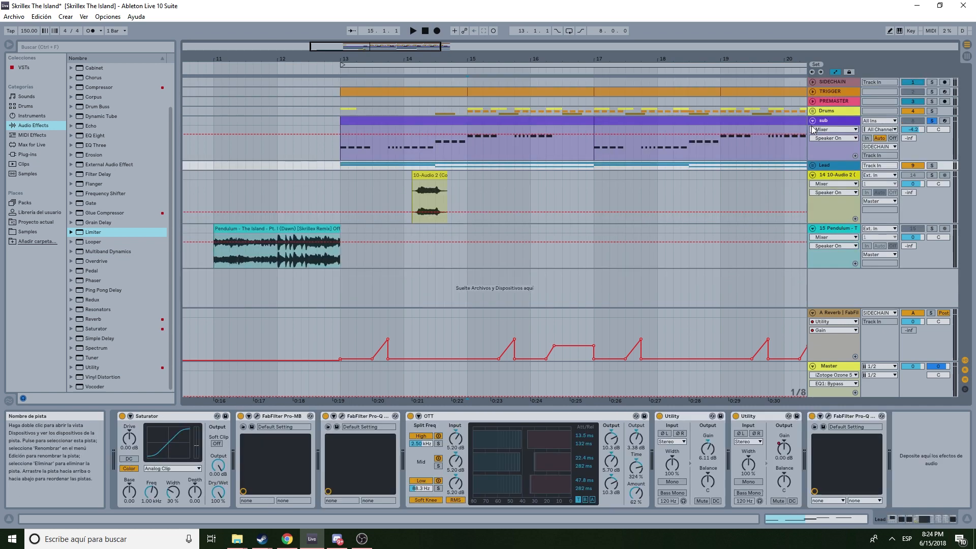
left_click(813, 163)
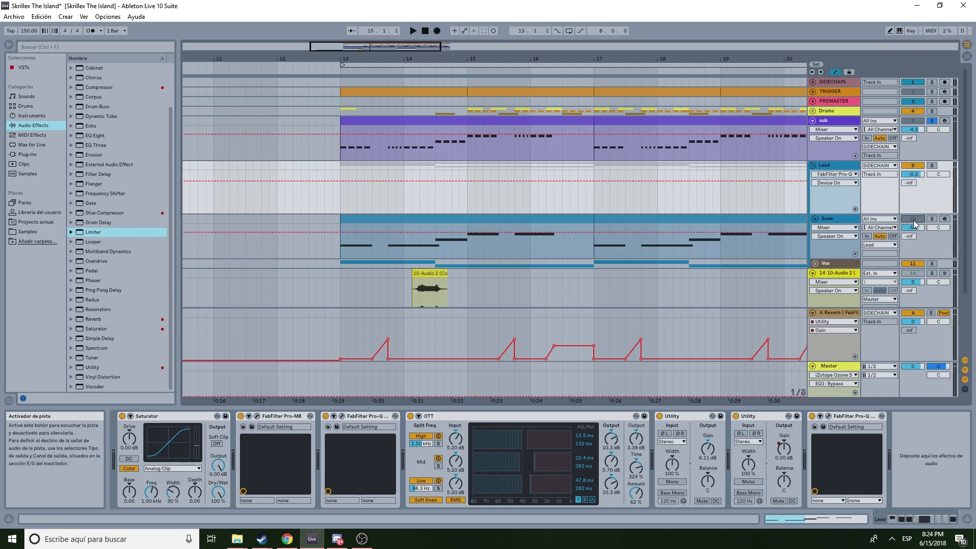
left_click(932, 120)
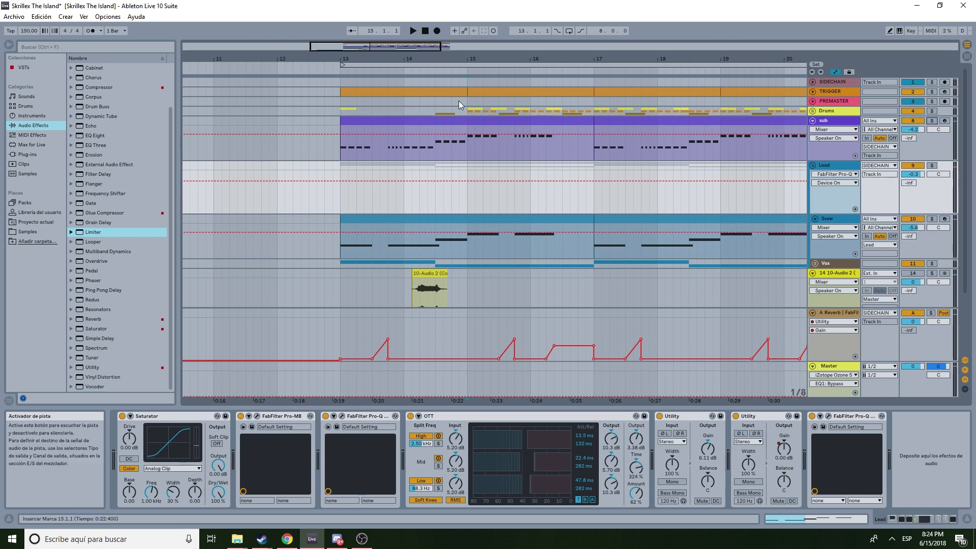
- Play the arrangement from bar 13, stop playback, and zoom out to show bars 9 to 23
left_click(332, 70)
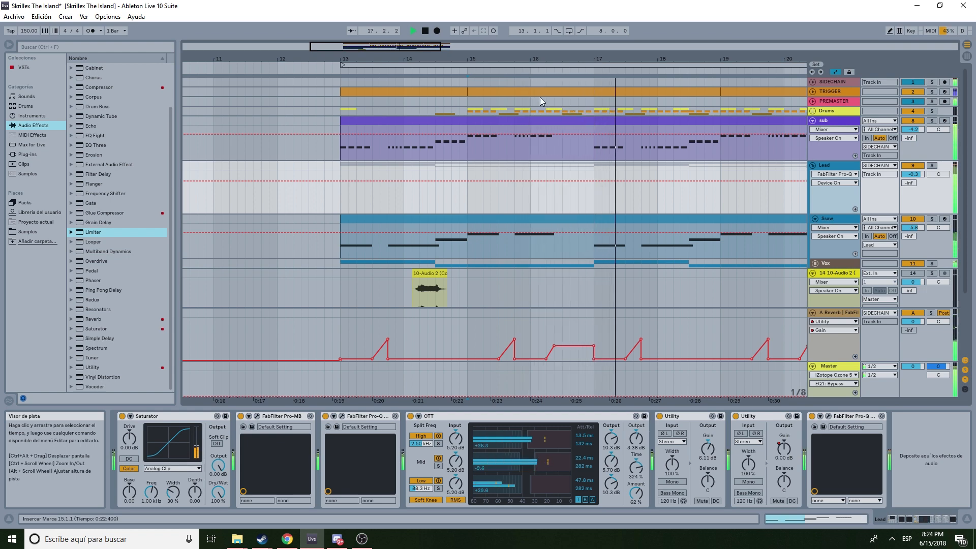
left_click(426, 32)
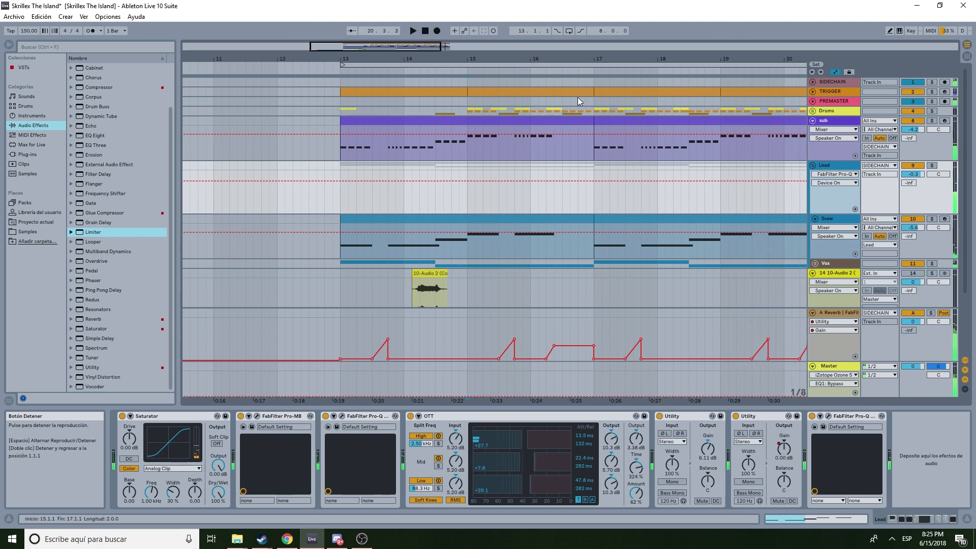
left_click_drag(465, 53, 465, 48)
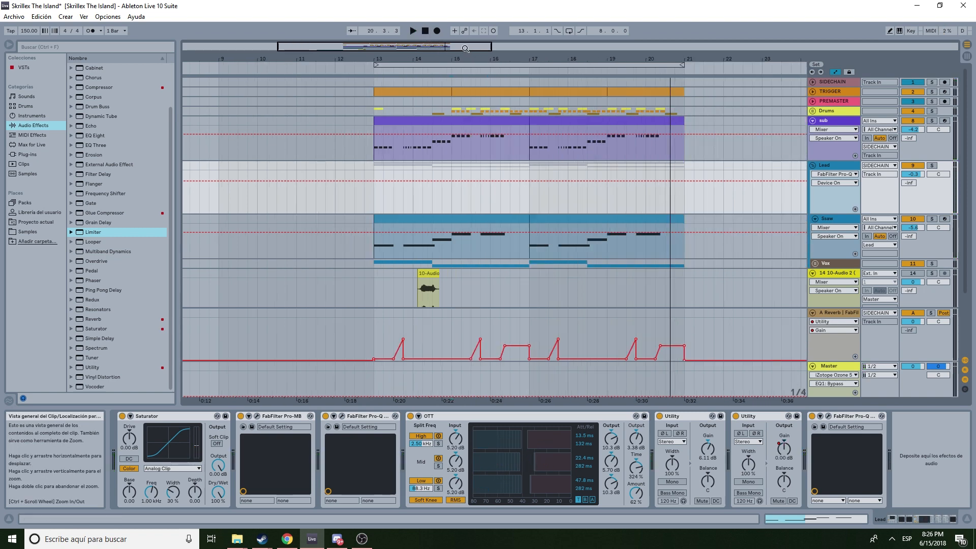